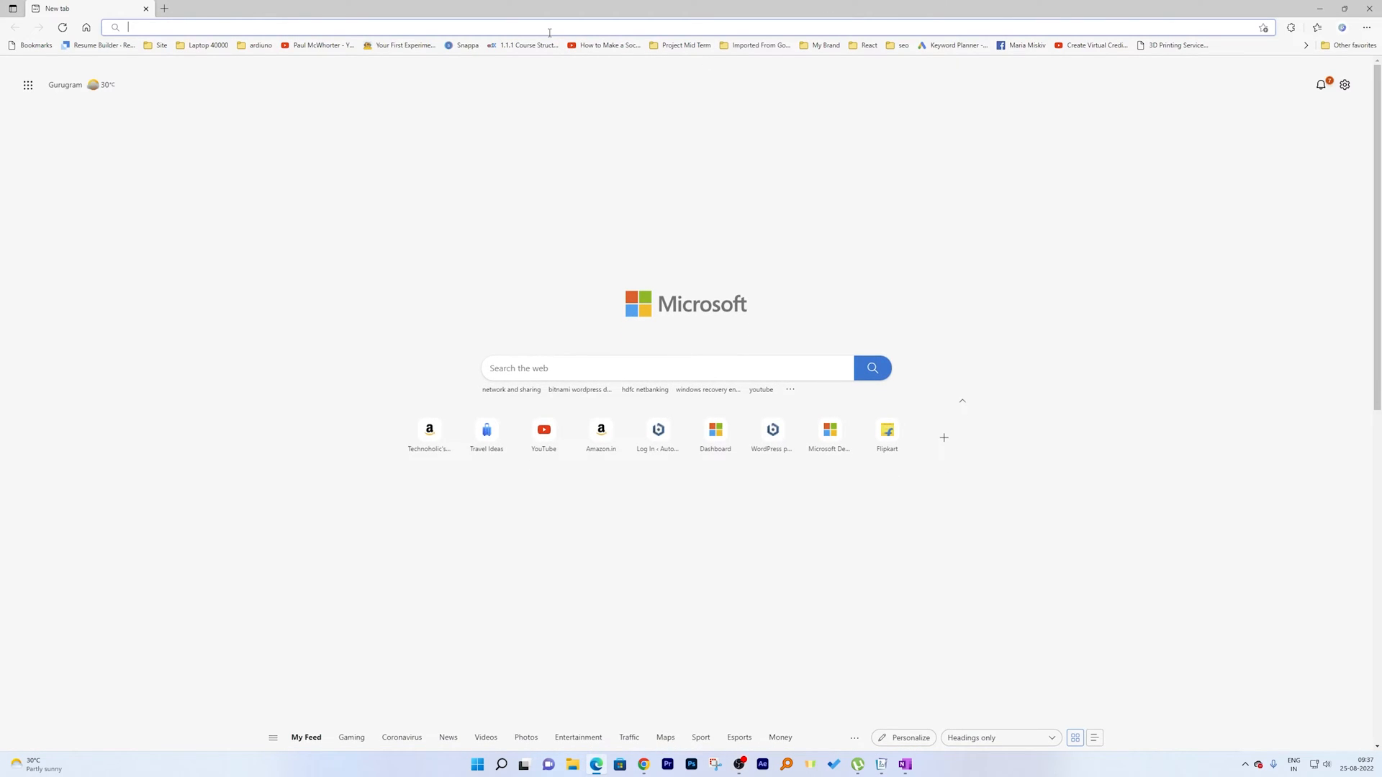
# Open the existing WordPress site at localhost, look through its home page, and close it.
pyautogui.write('localhost')
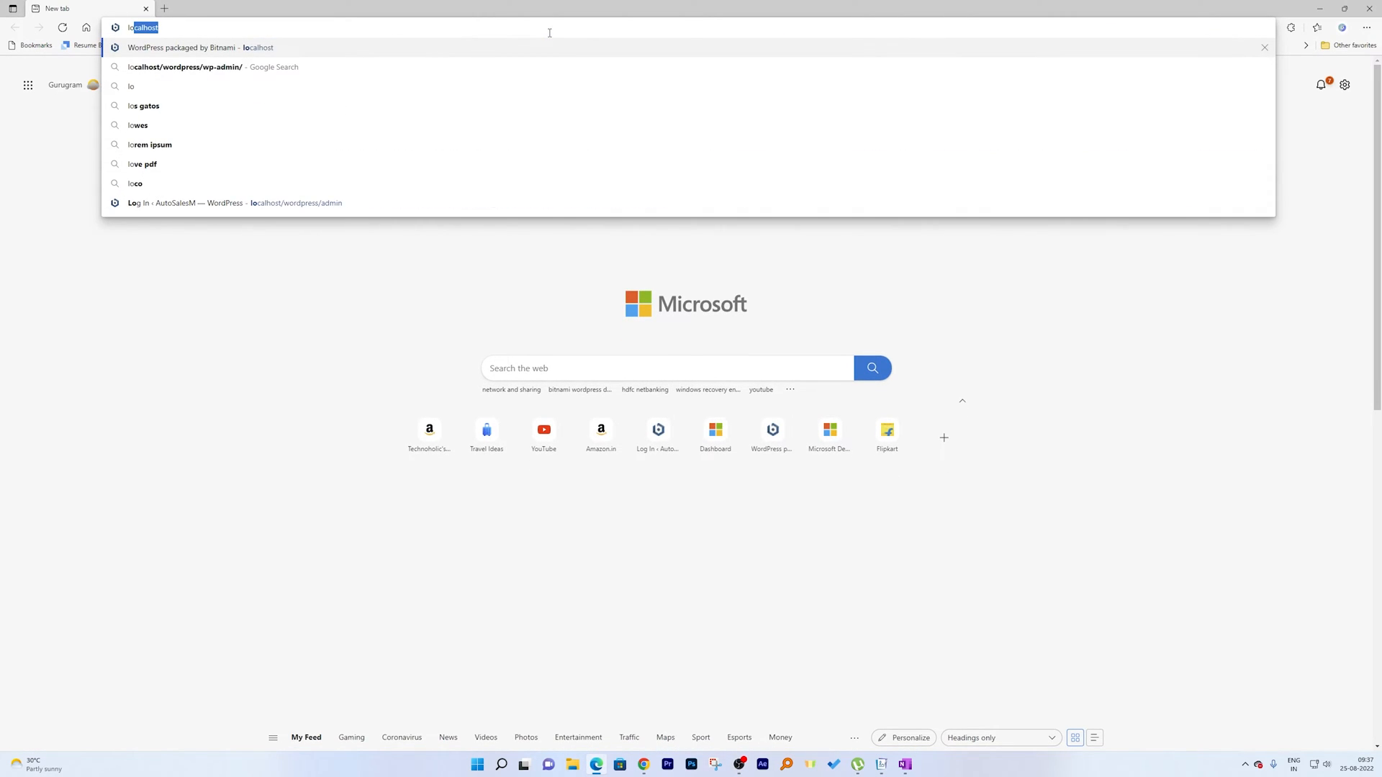
pyautogui.press('Return')
pyautogui.click(729, 193)
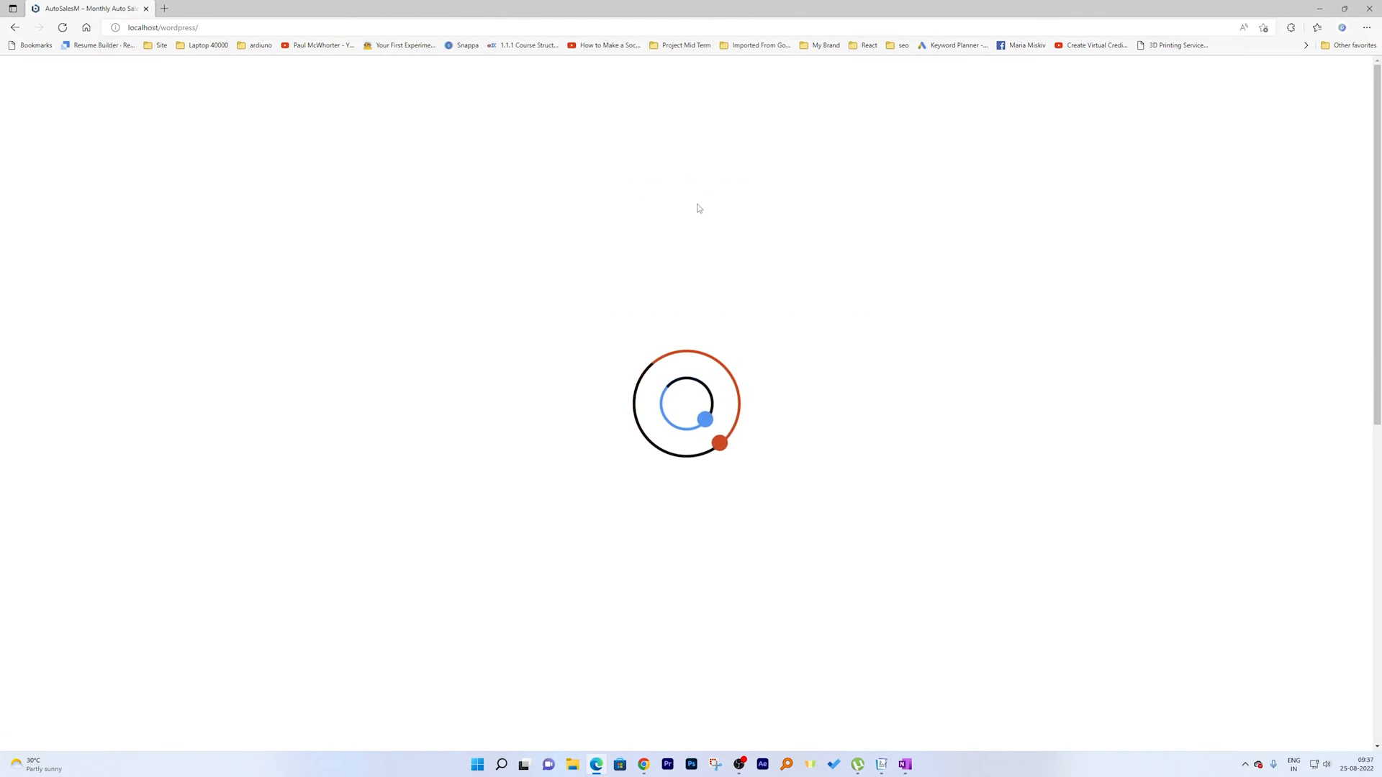
pyautogui.scroll(-10, 703, 352)
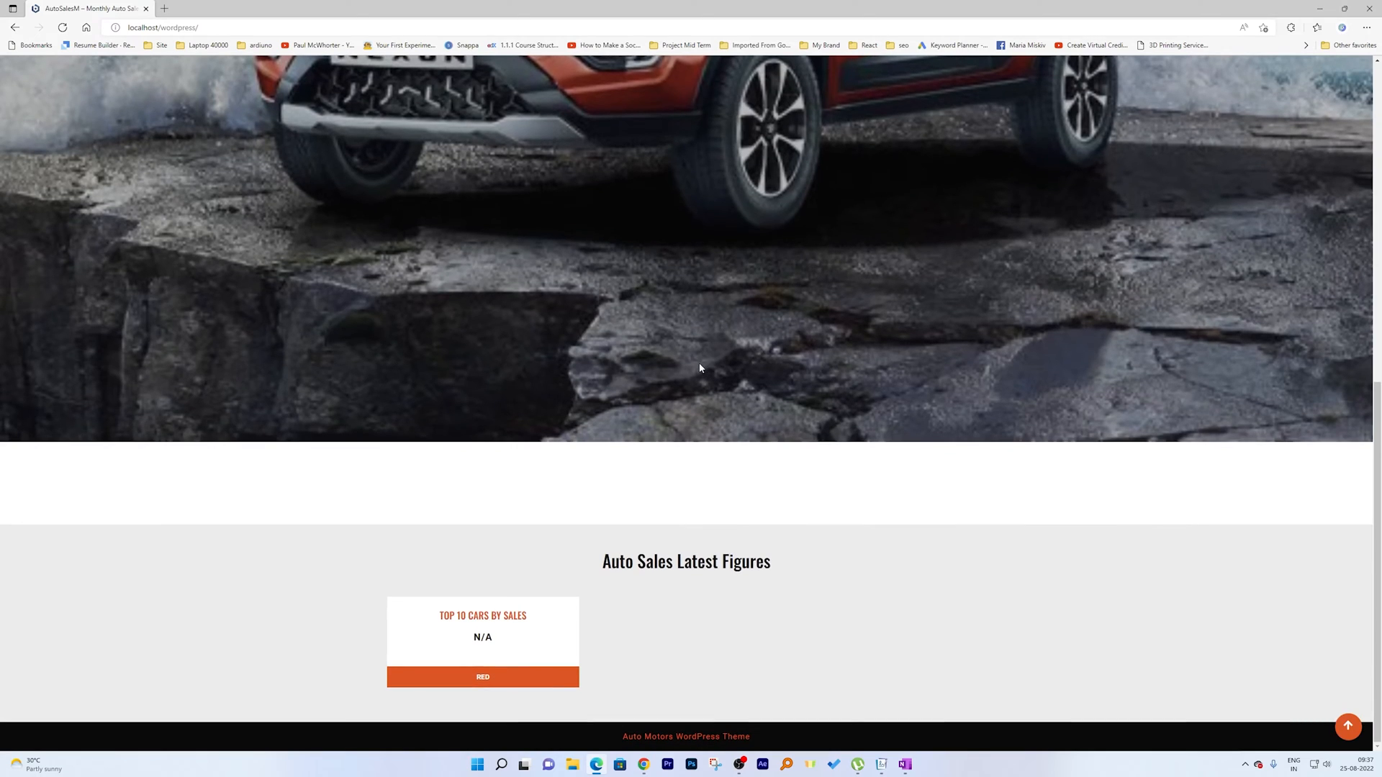
pyautogui.scroll(10, 295, 270)
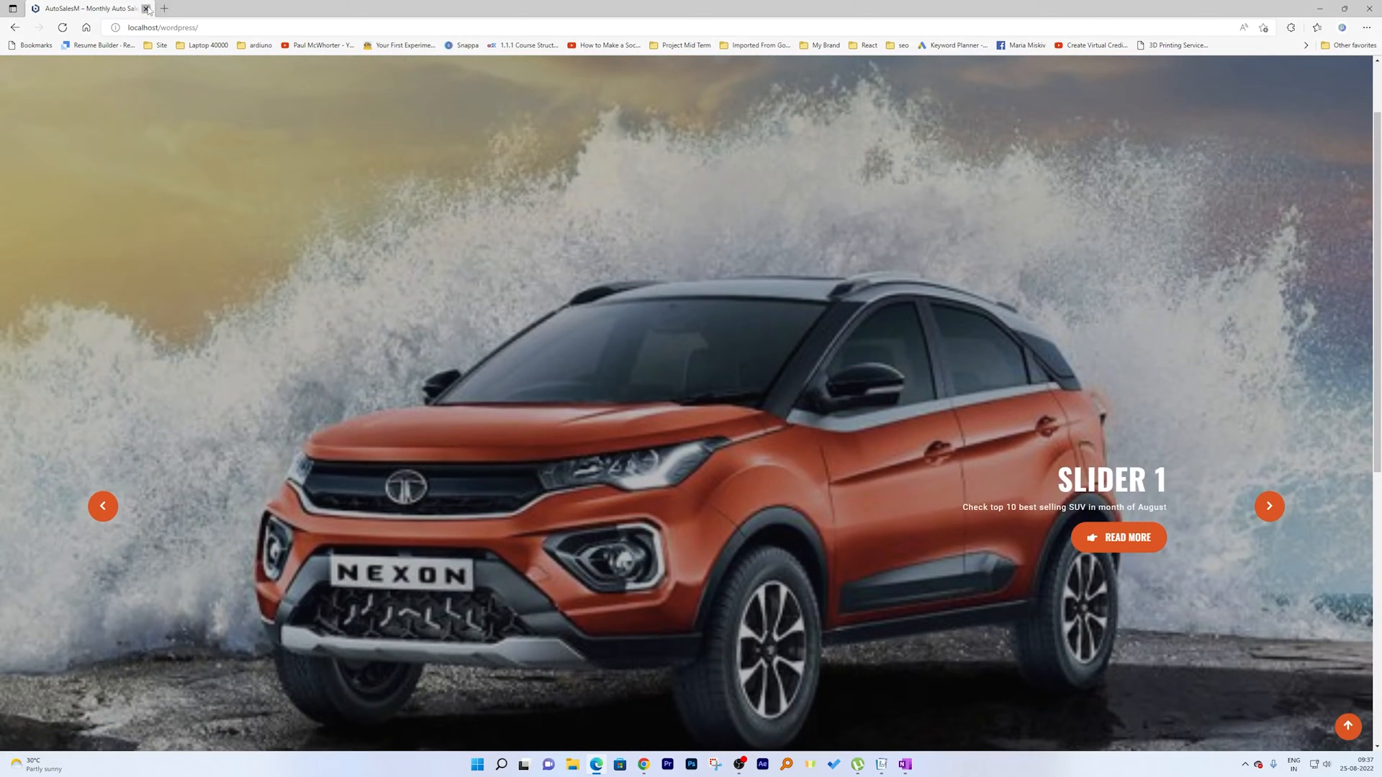
pyautogui.click(146, 8)
# Search the web for bitnami wordpress and open Bitnami's Install WordPress download page.
pyautogui.click(597, 763)
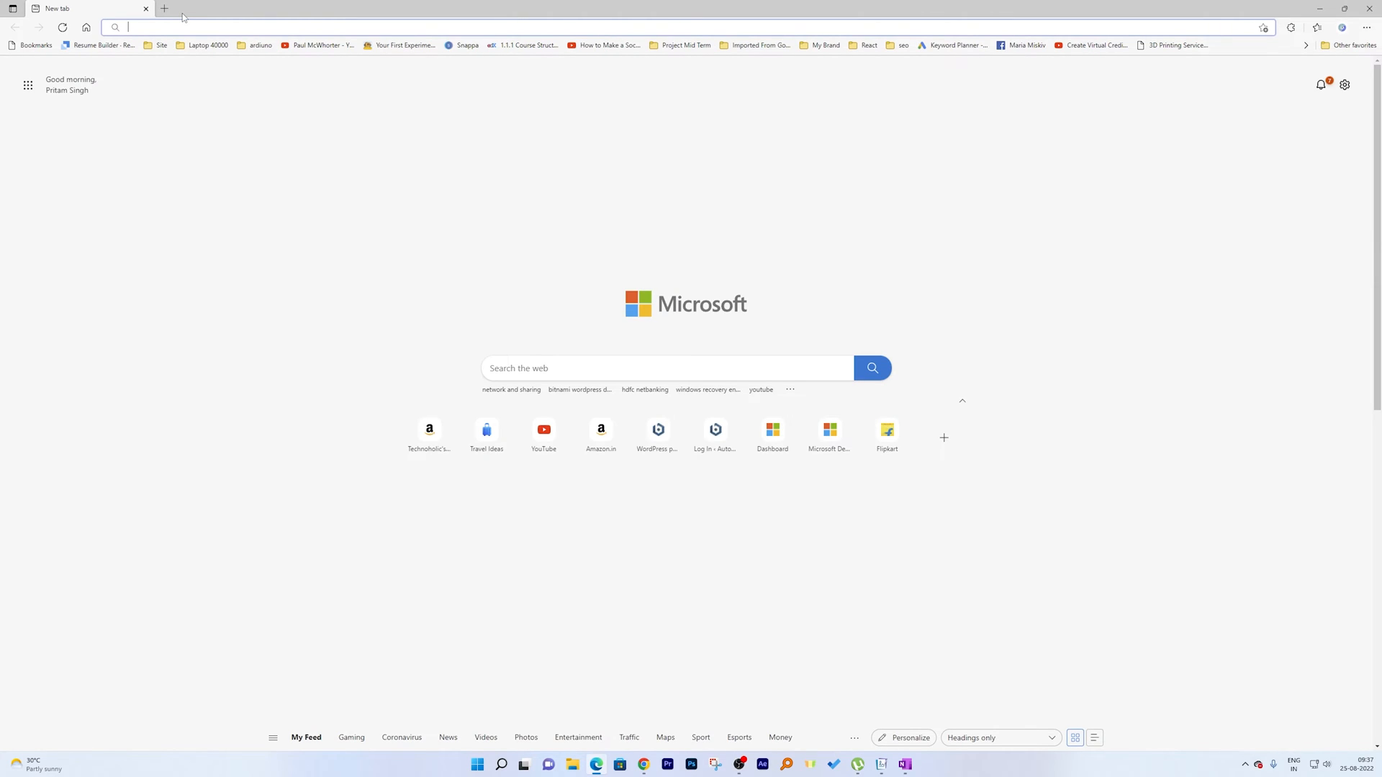
pyautogui.write('bitn')
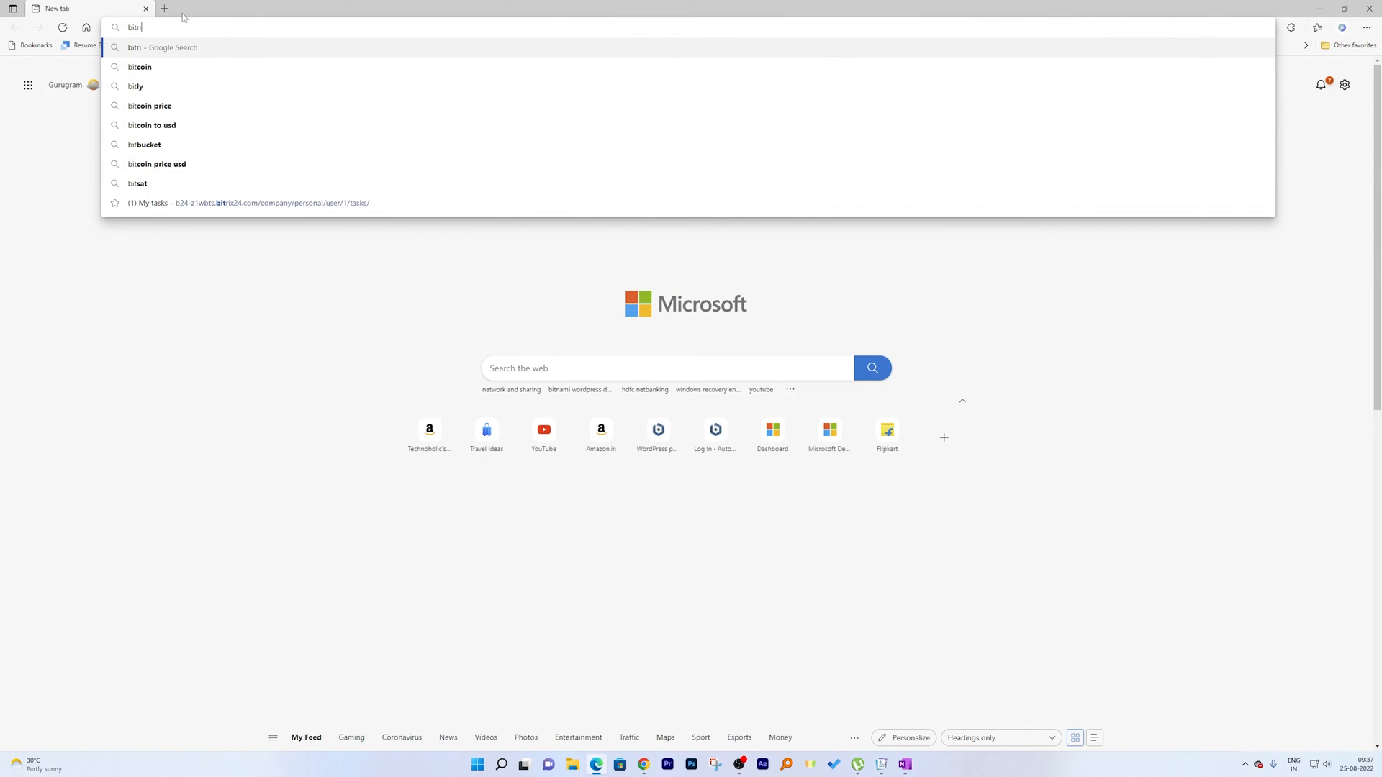
pyautogui.write('ami wordpre')
pyautogui.press('Return')
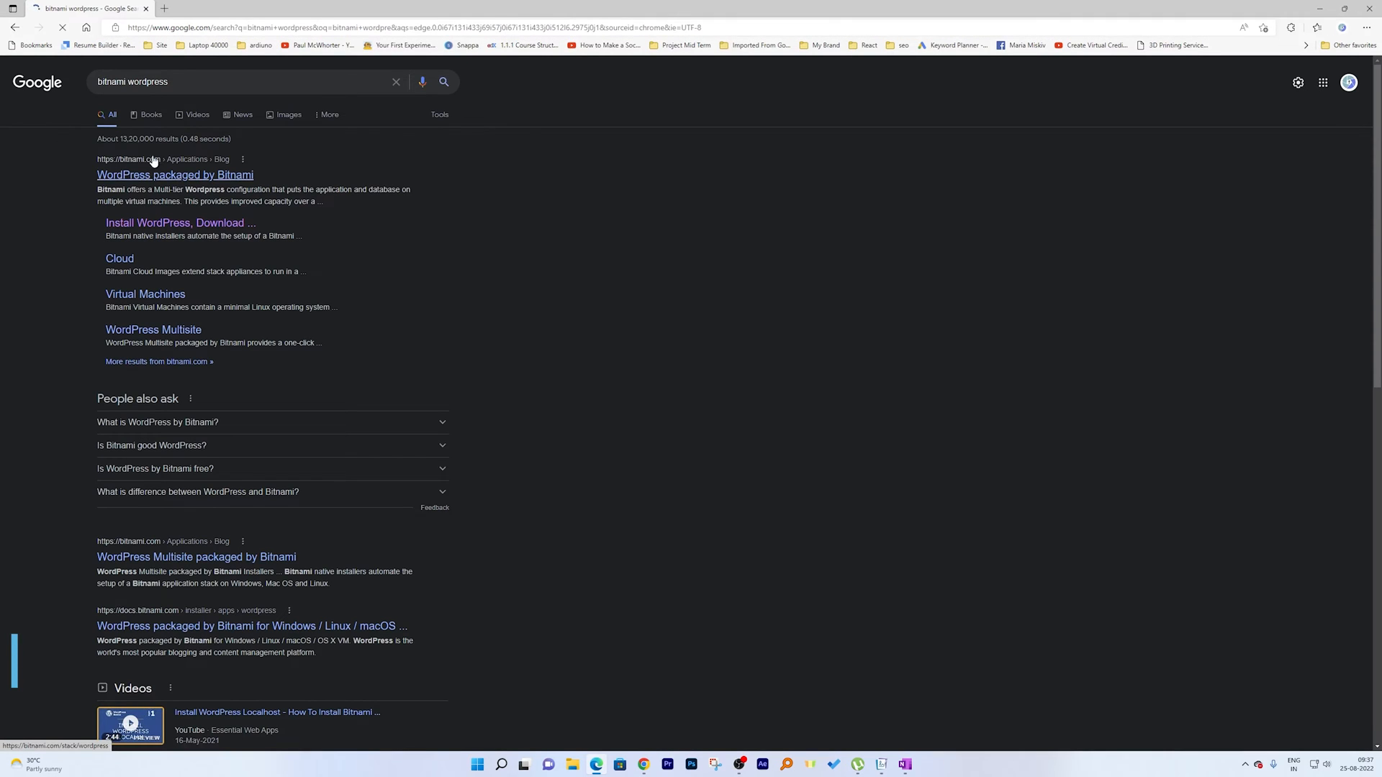
pyautogui.click(193, 227)
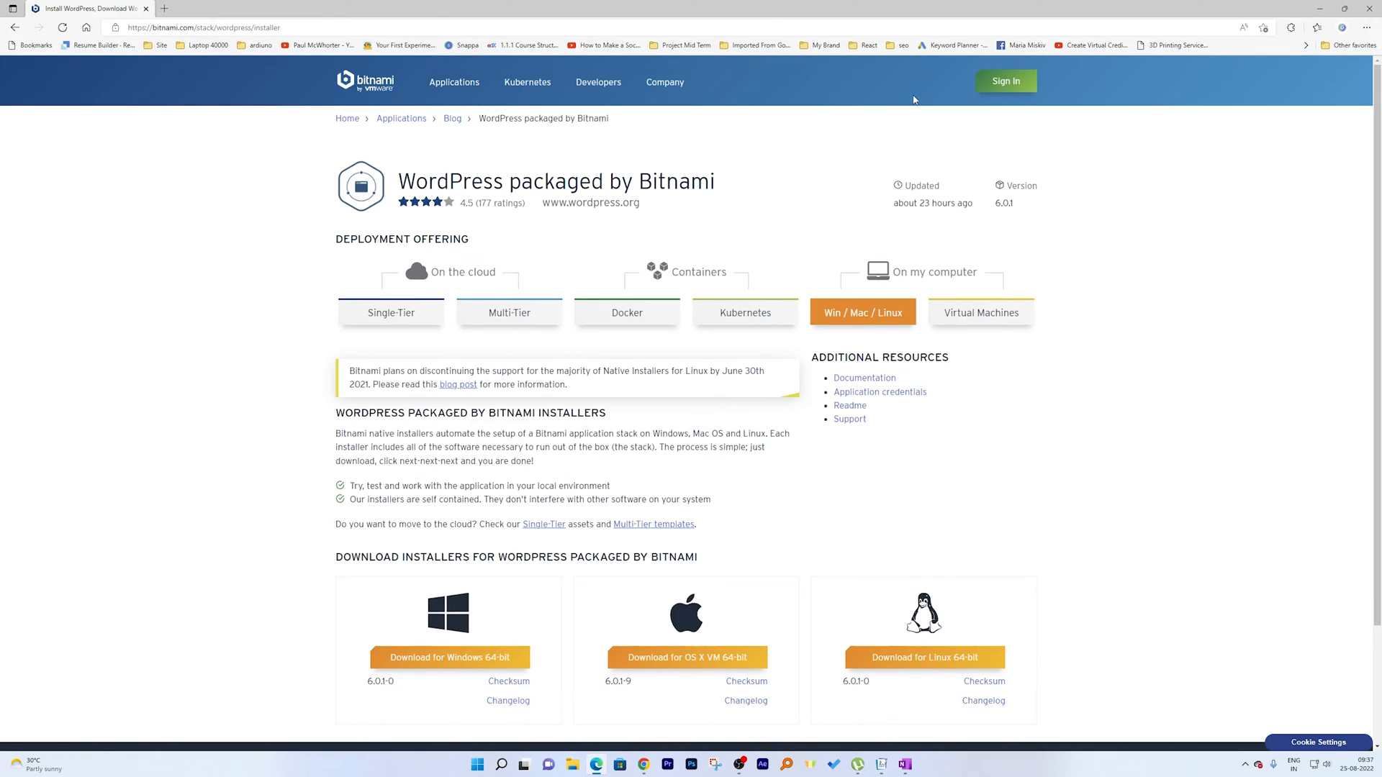
# Sign in to Bitnami with the existing Google account.
pyautogui.click(1011, 83)
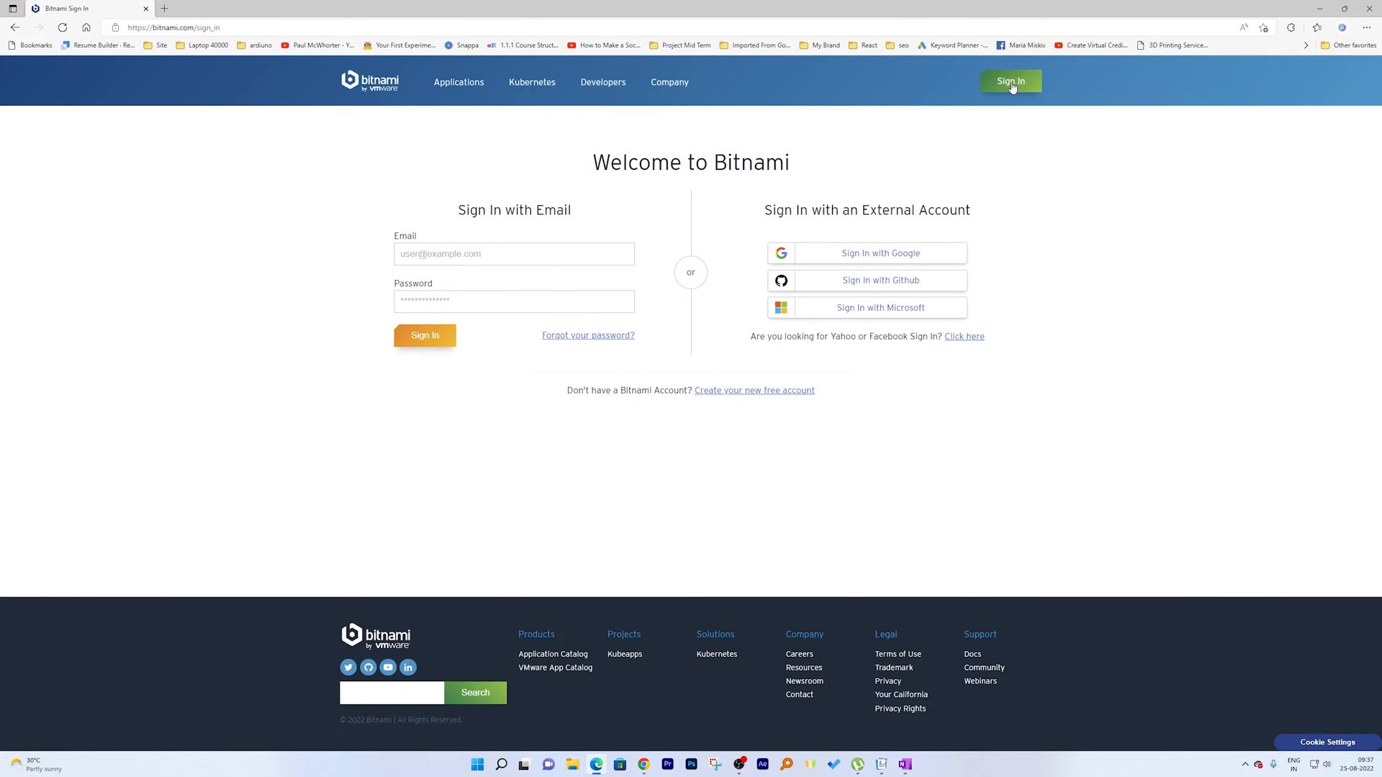
pyautogui.click(855, 254)
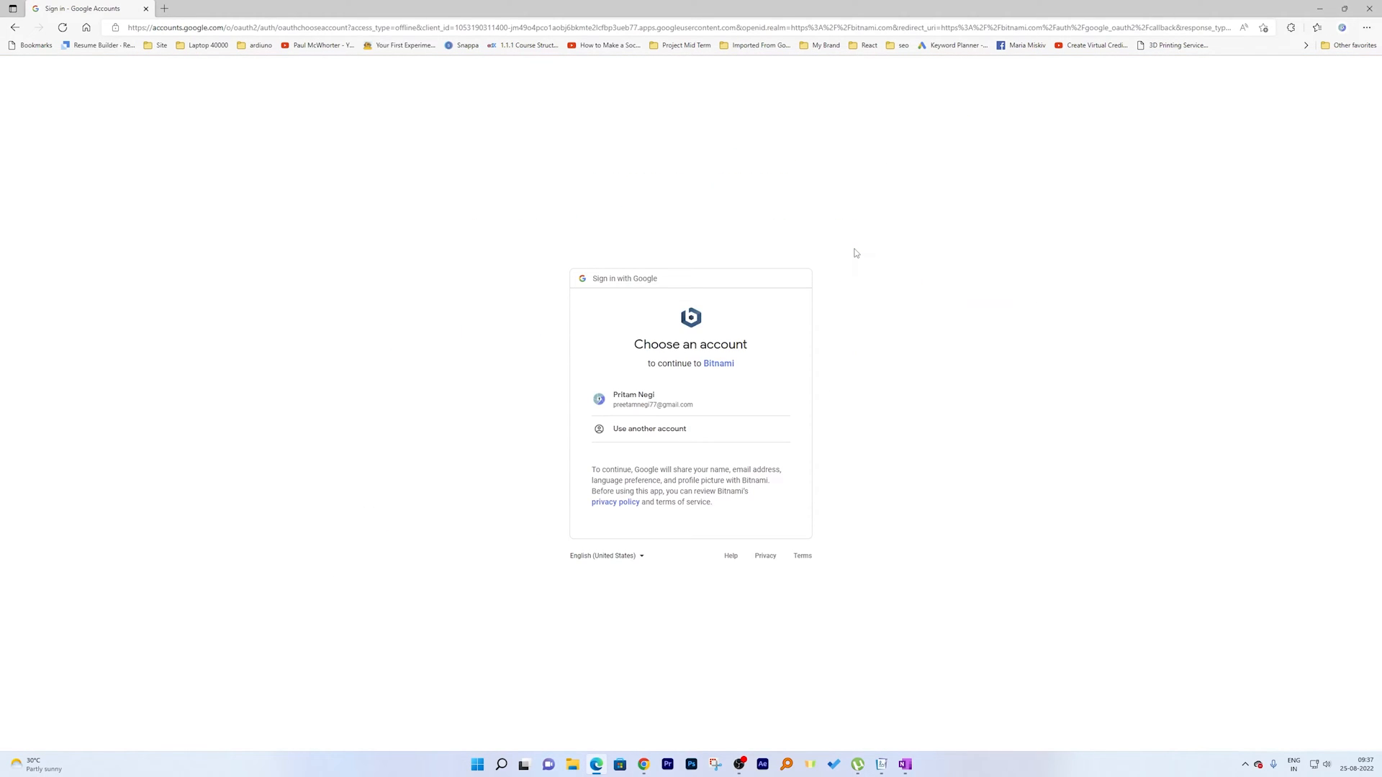
pyautogui.click(691, 395)
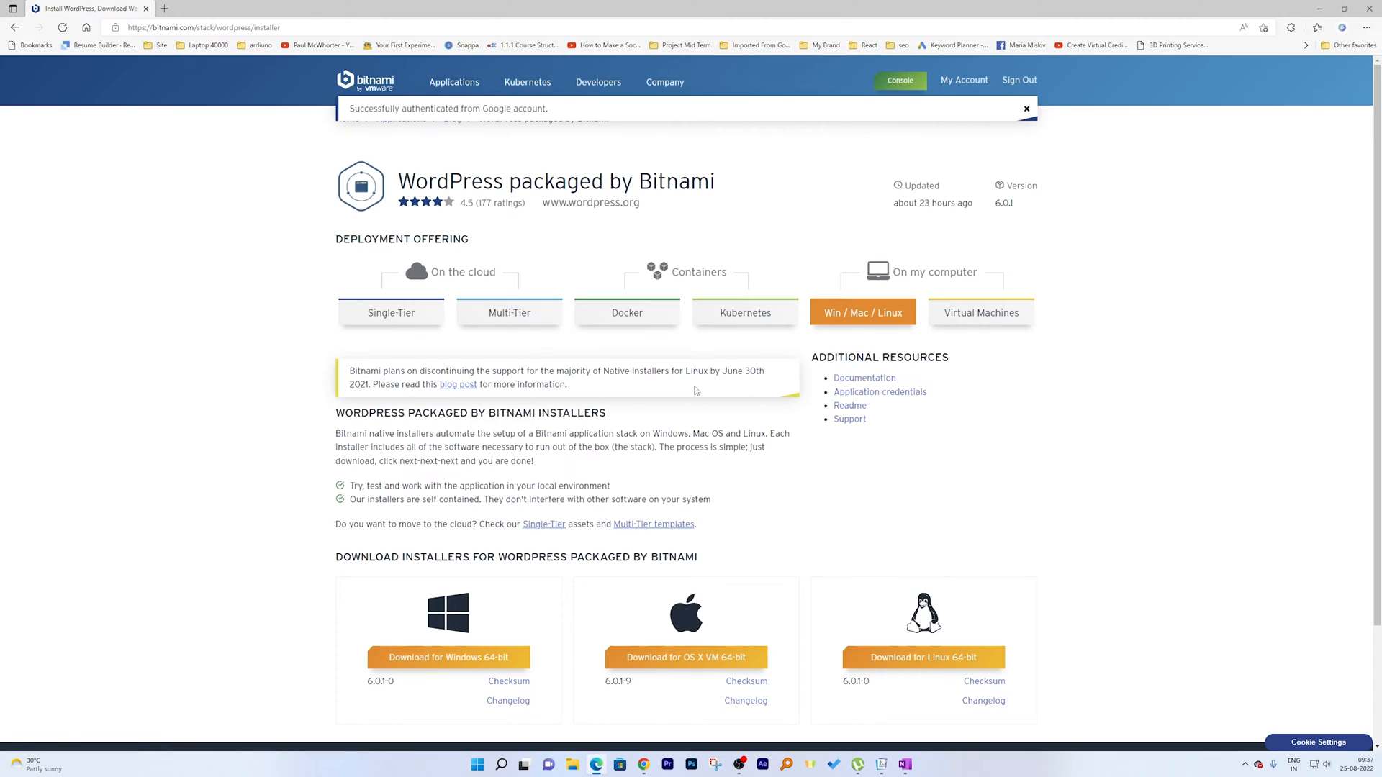
# Download the Windows 64-bit WordPress installer and run the downloaded file.
pyautogui.scroll(-2, 700, 371)
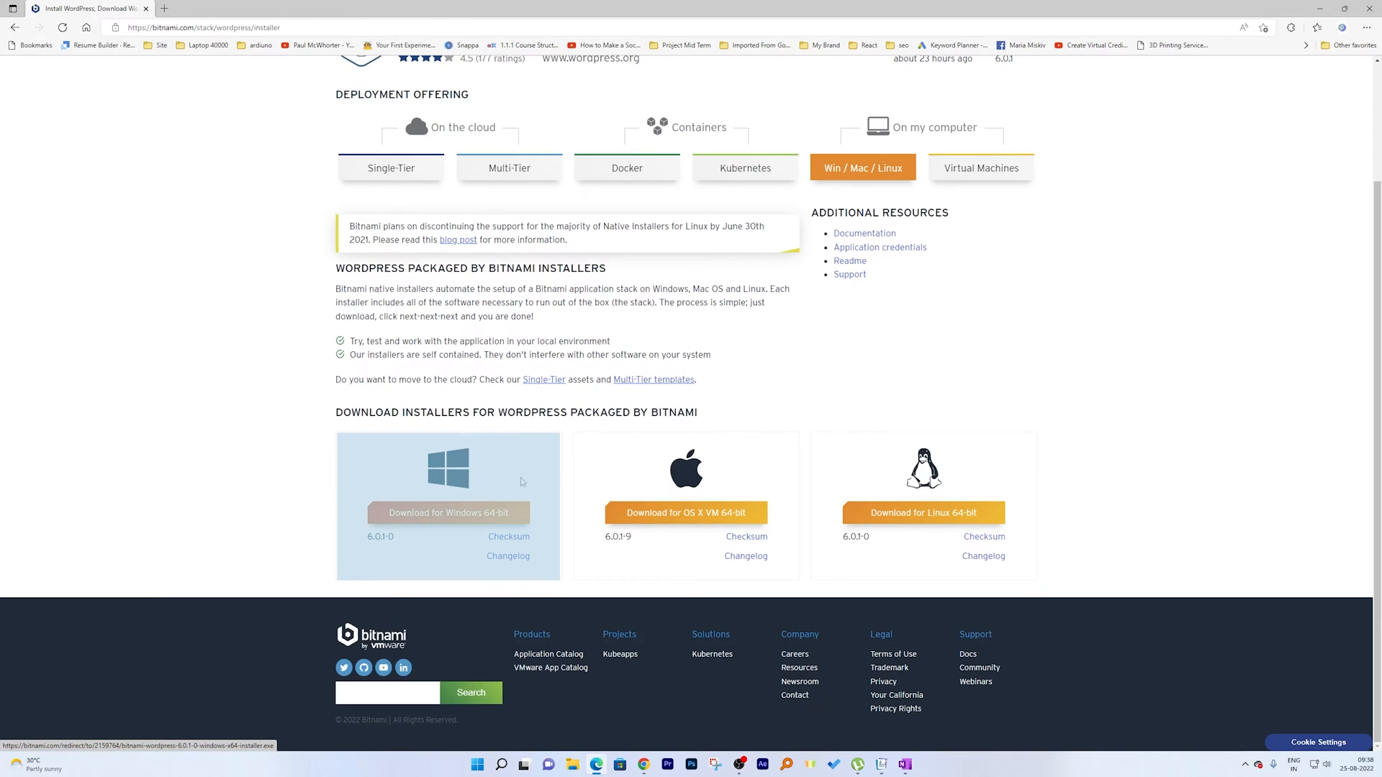
pyautogui.click(459, 514)
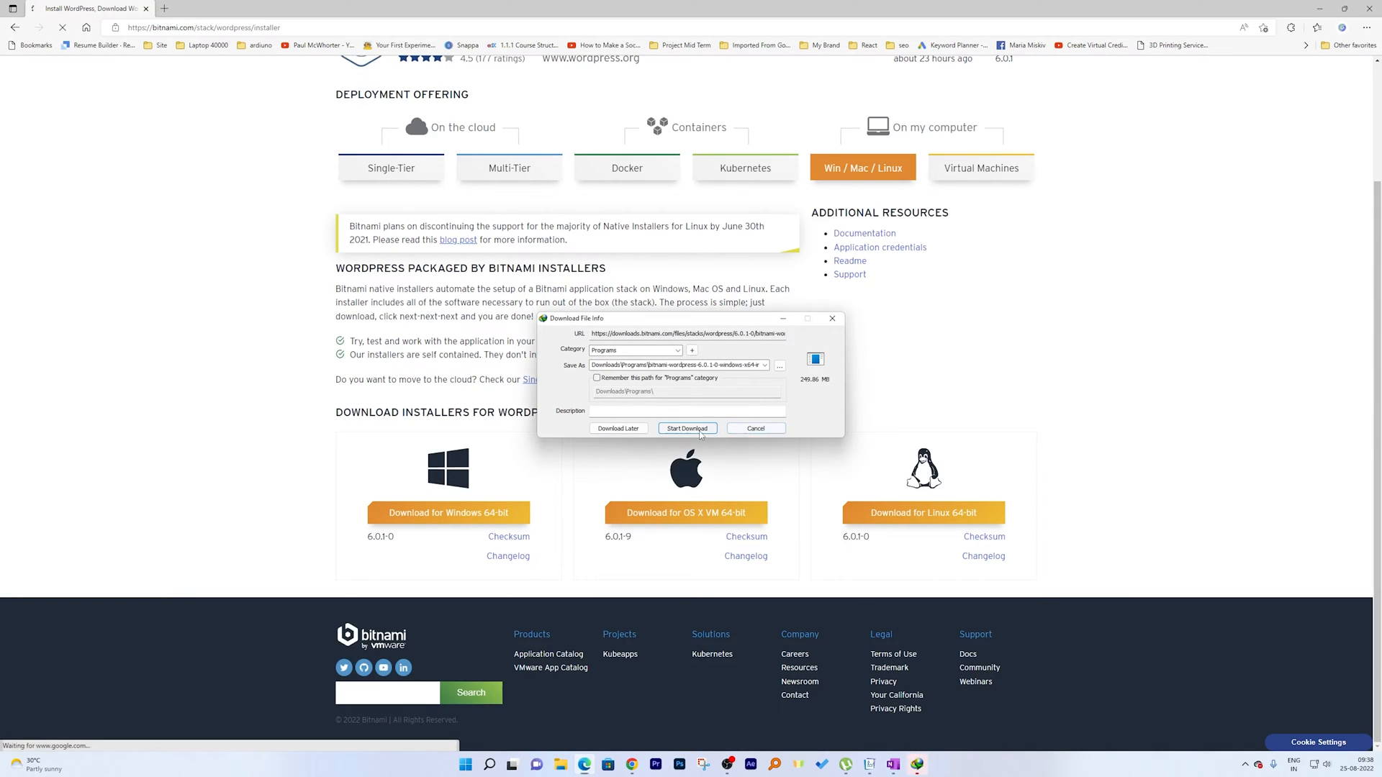
pyautogui.click(690, 429)
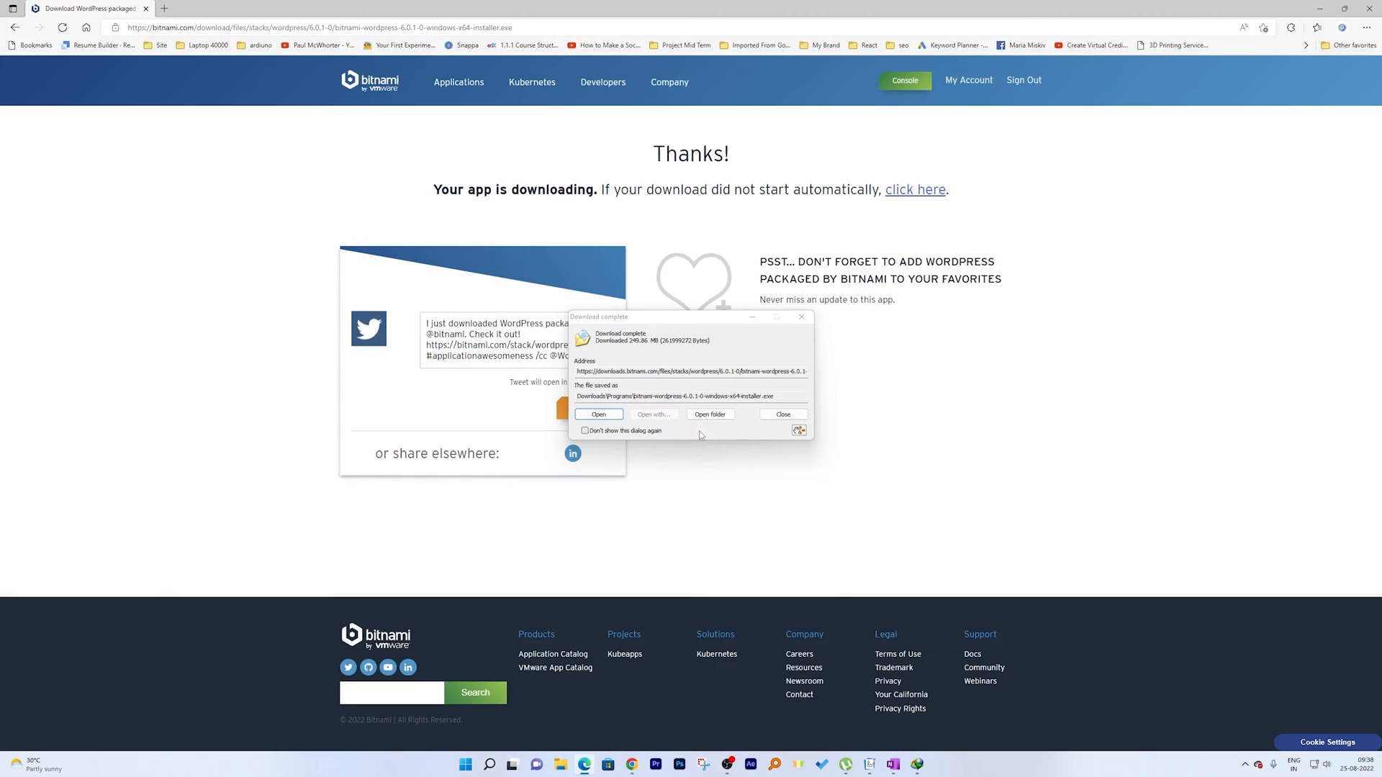
pyautogui.click(598, 415)
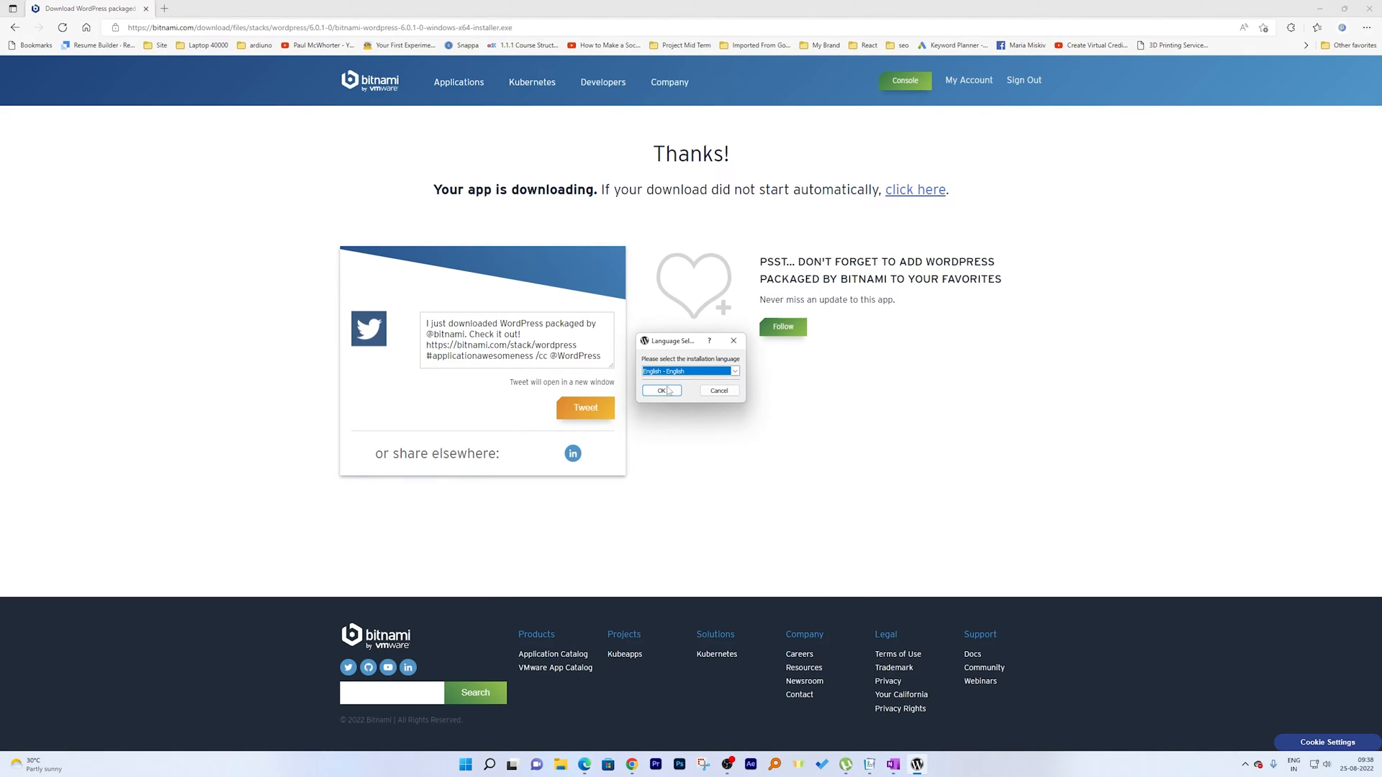
# Keep English as the installation language and confirm it.
pyautogui.click(706, 373)
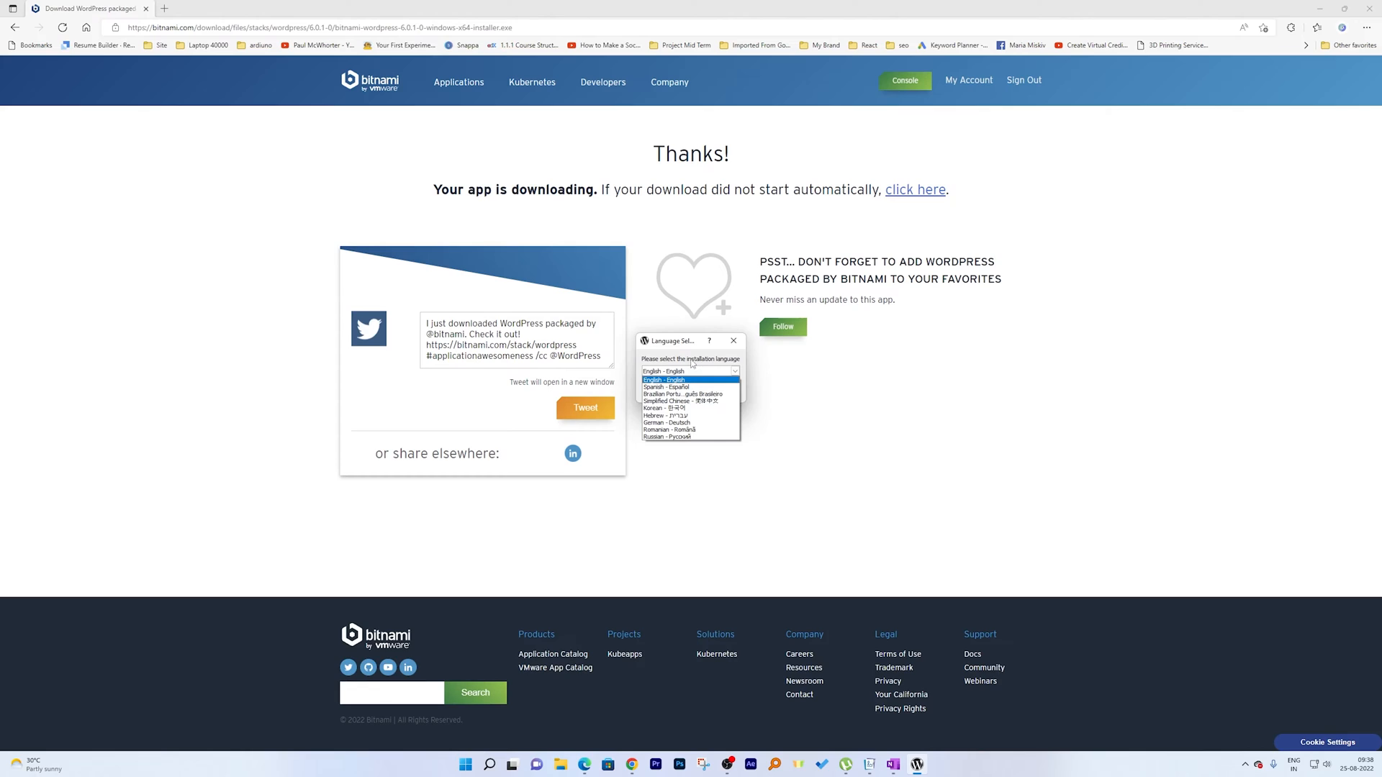
pyautogui.click(680, 344)
pyautogui.click(655, 387)
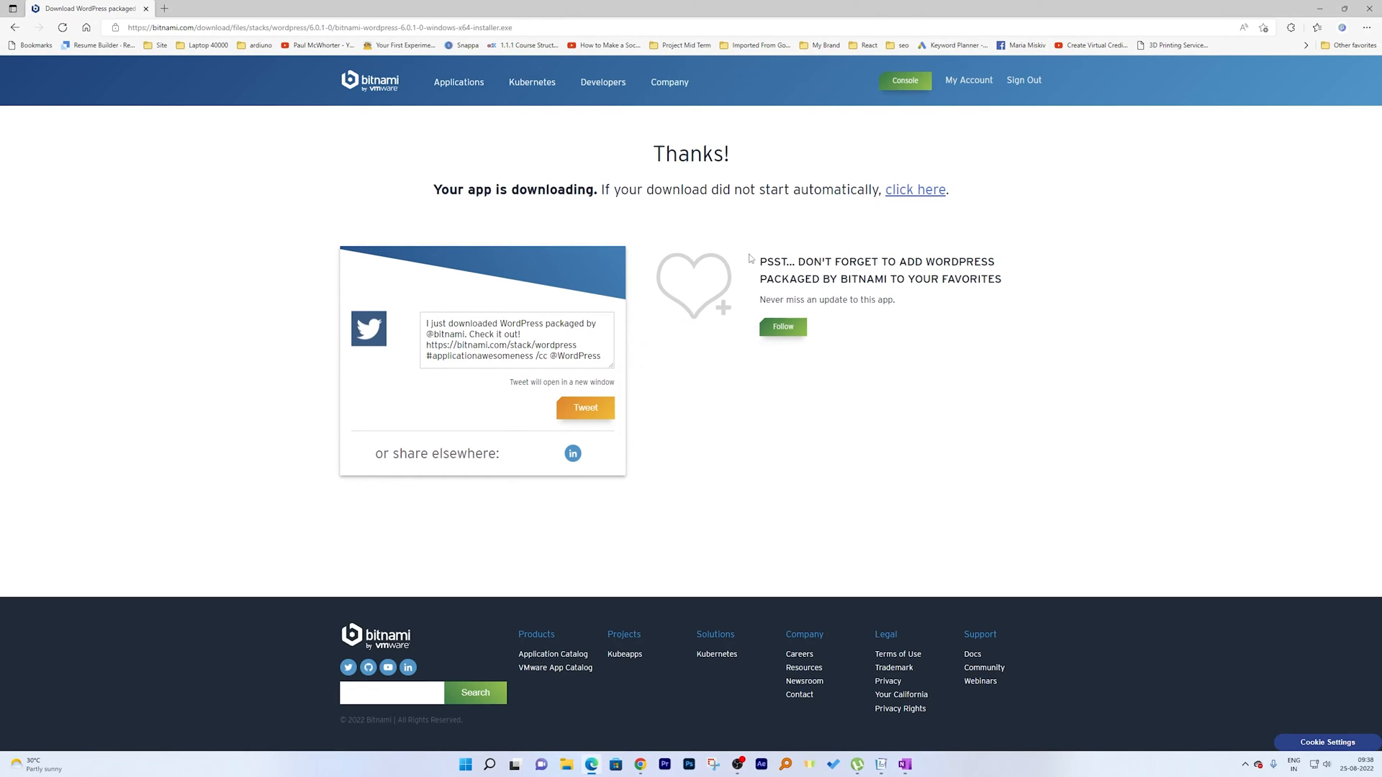
# Keep the WordPress and PhpMyAdmin components and accept C:\Bitnami\wordpress-6.0.1-0 as the installation folder.
pyautogui.click(752, 486)
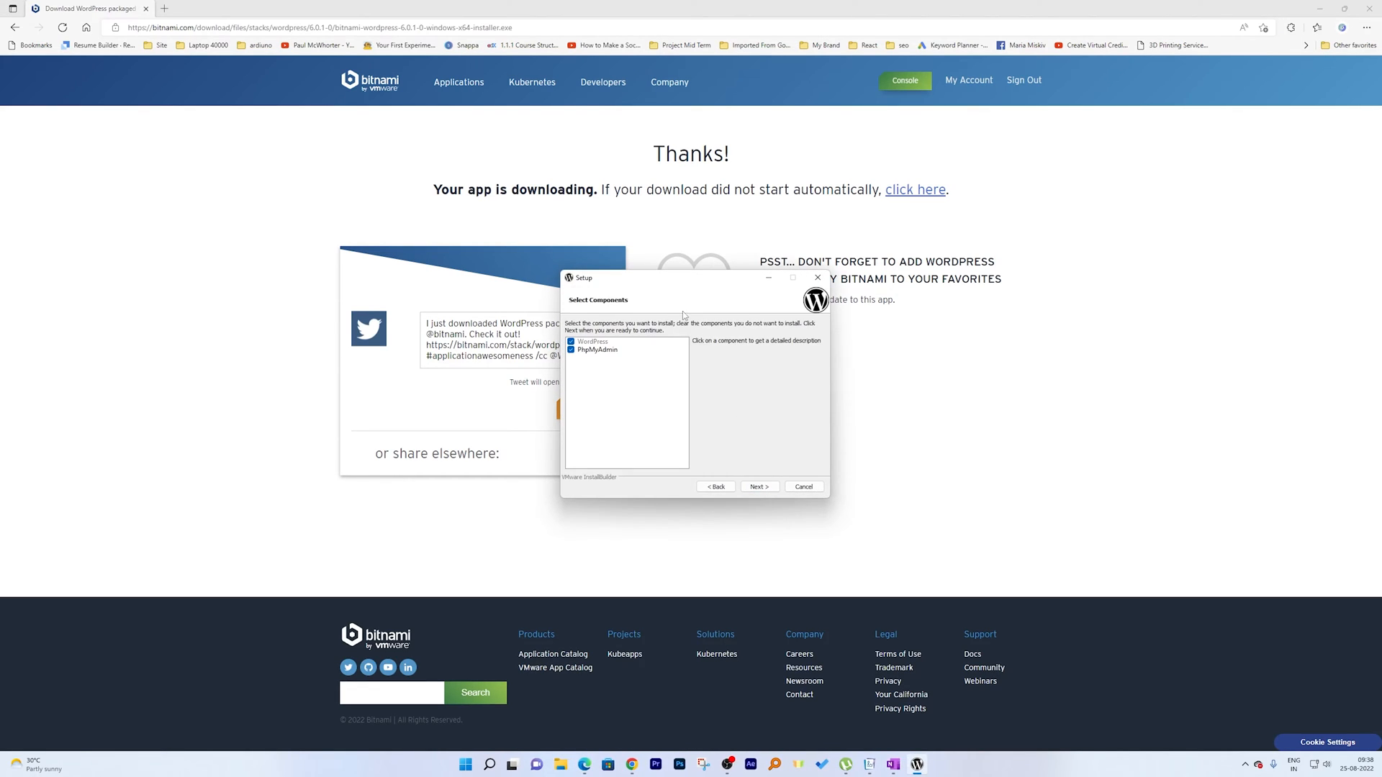
pyautogui.click(757, 488)
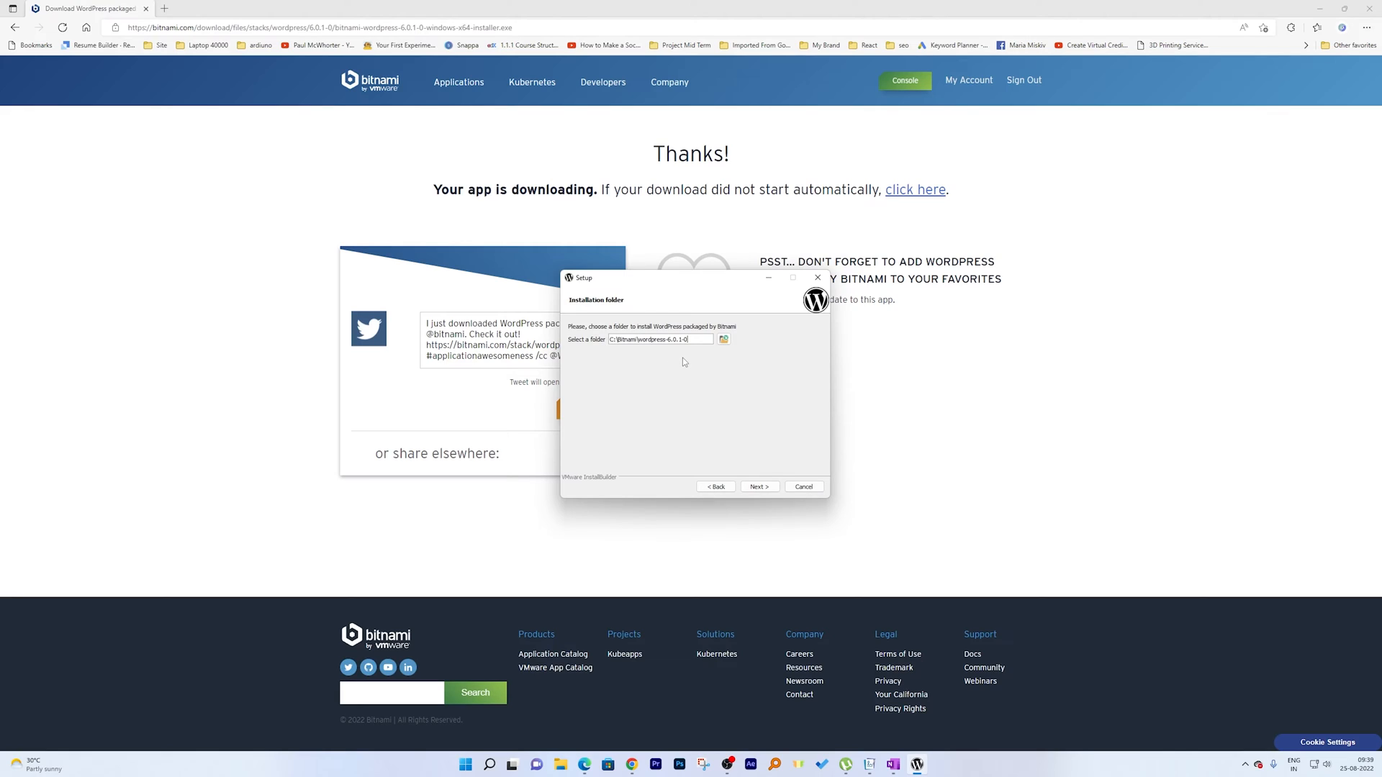
pyautogui.click(759, 486)
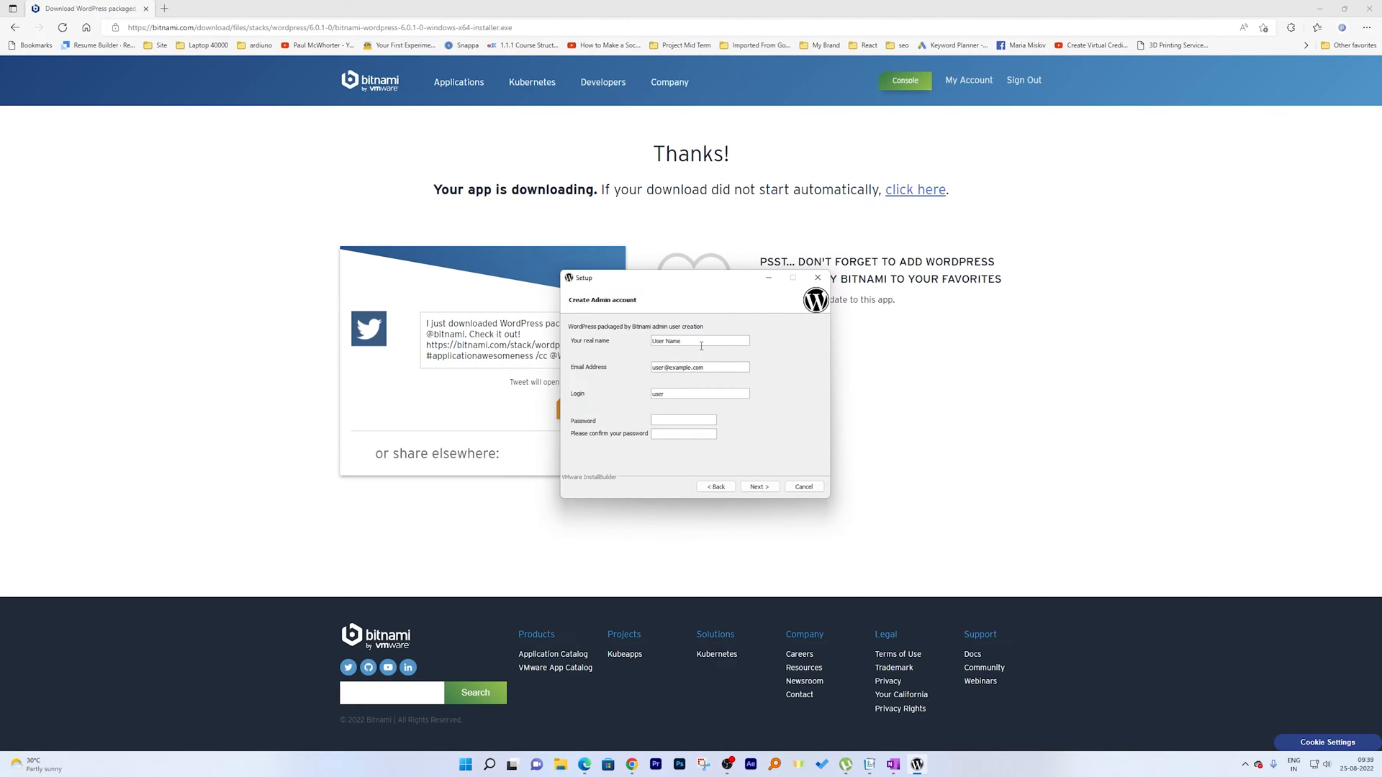
# Fill in the admin account's real name, email address, login and password, and continue the setup.
pyautogui.moveTo(682, 392); pyautogui.dragTo(640, 391)
pyautogui.click(653, 393)
pyautogui.doubleClick(669, 398)
pyautogui.write('1')
pyautogui.click(761, 487)
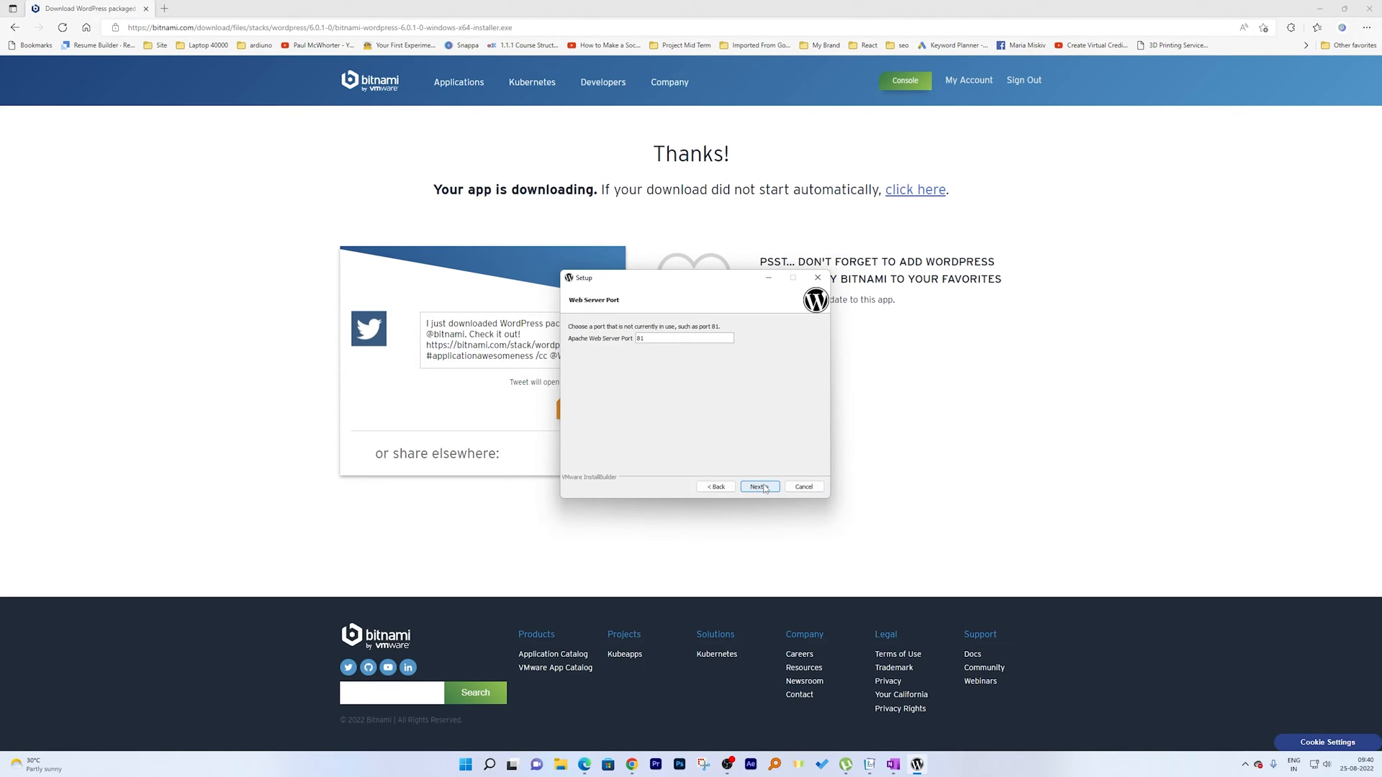
# Accept 81 as the Apache web server port and 3307 as the MariaDB server port.
pyautogui.click(767, 487)
pyautogui.click(763, 488)
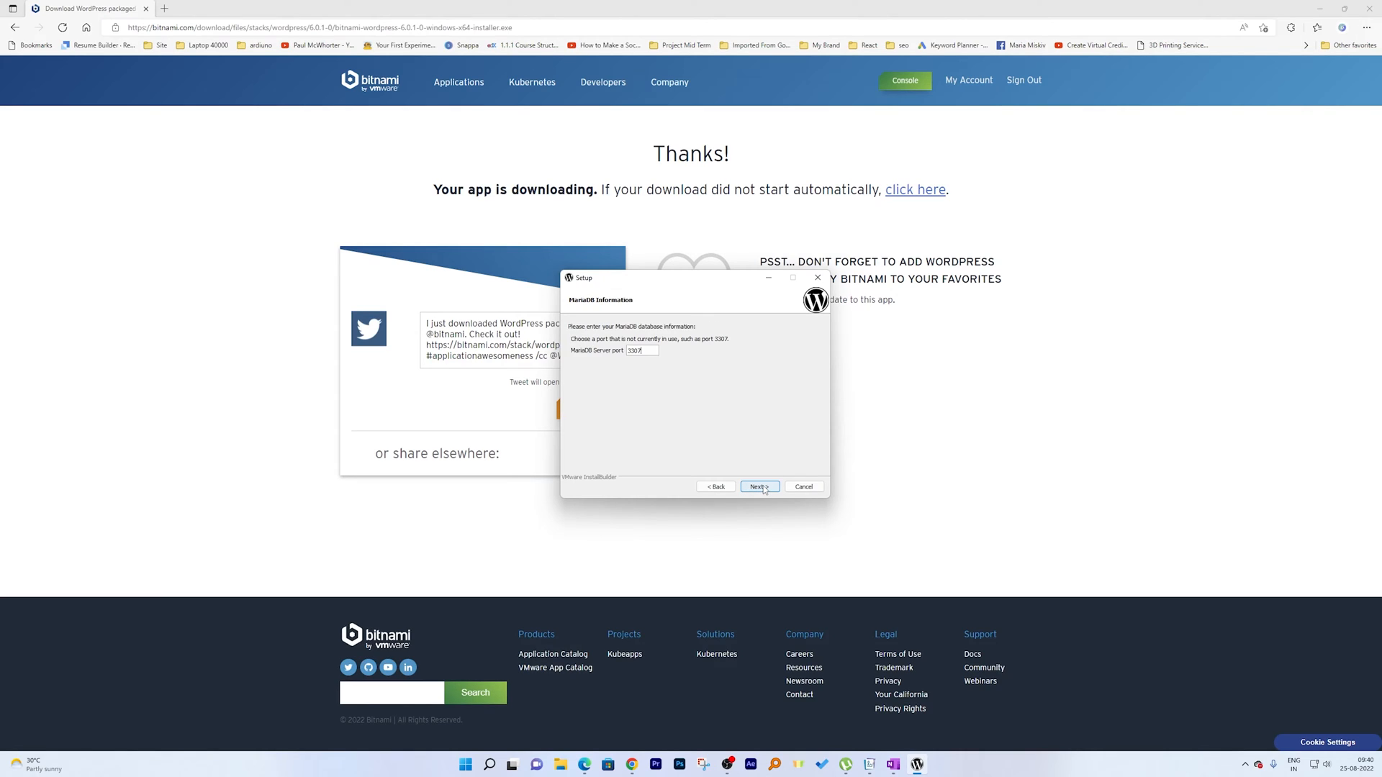
pyautogui.click(764, 488)
# Keep the proposed blog name and leave mail support unconfigured.
pyautogui.moveTo(659, 345); pyautogui.dragTo(579, 340)
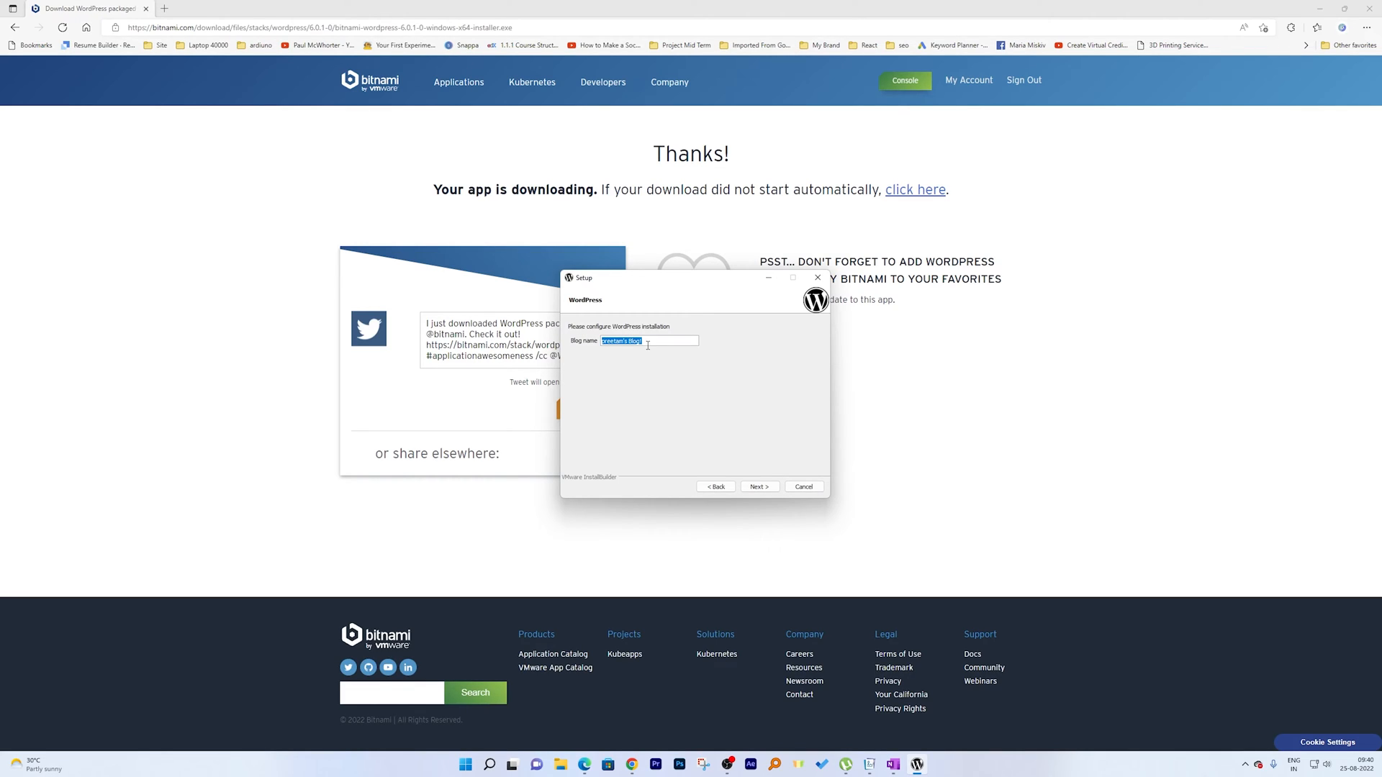
pyautogui.click(757, 488)
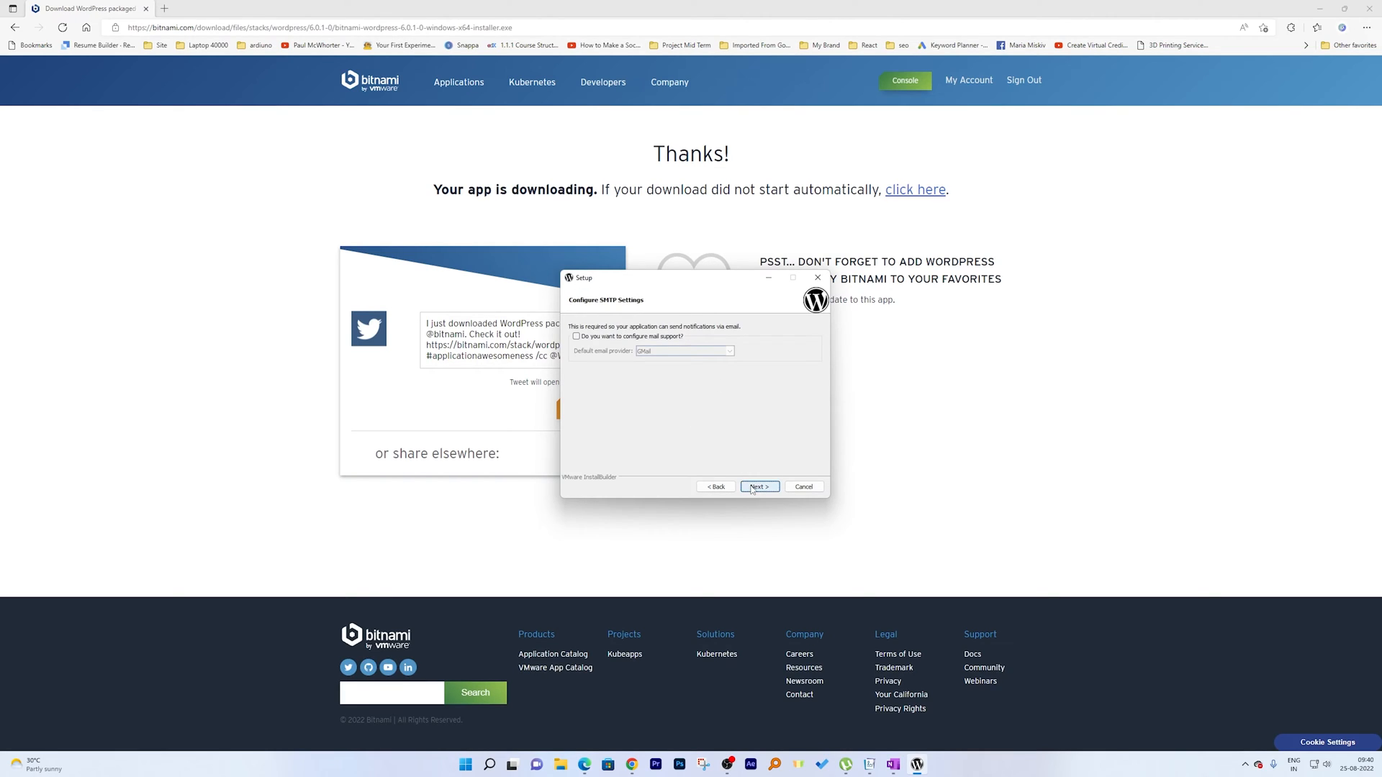
pyautogui.click(757, 487)
# Start the WordPress installation and allow Apache HTTP Server to communicate on private networks through the firewall.
pyautogui.click(754, 490)
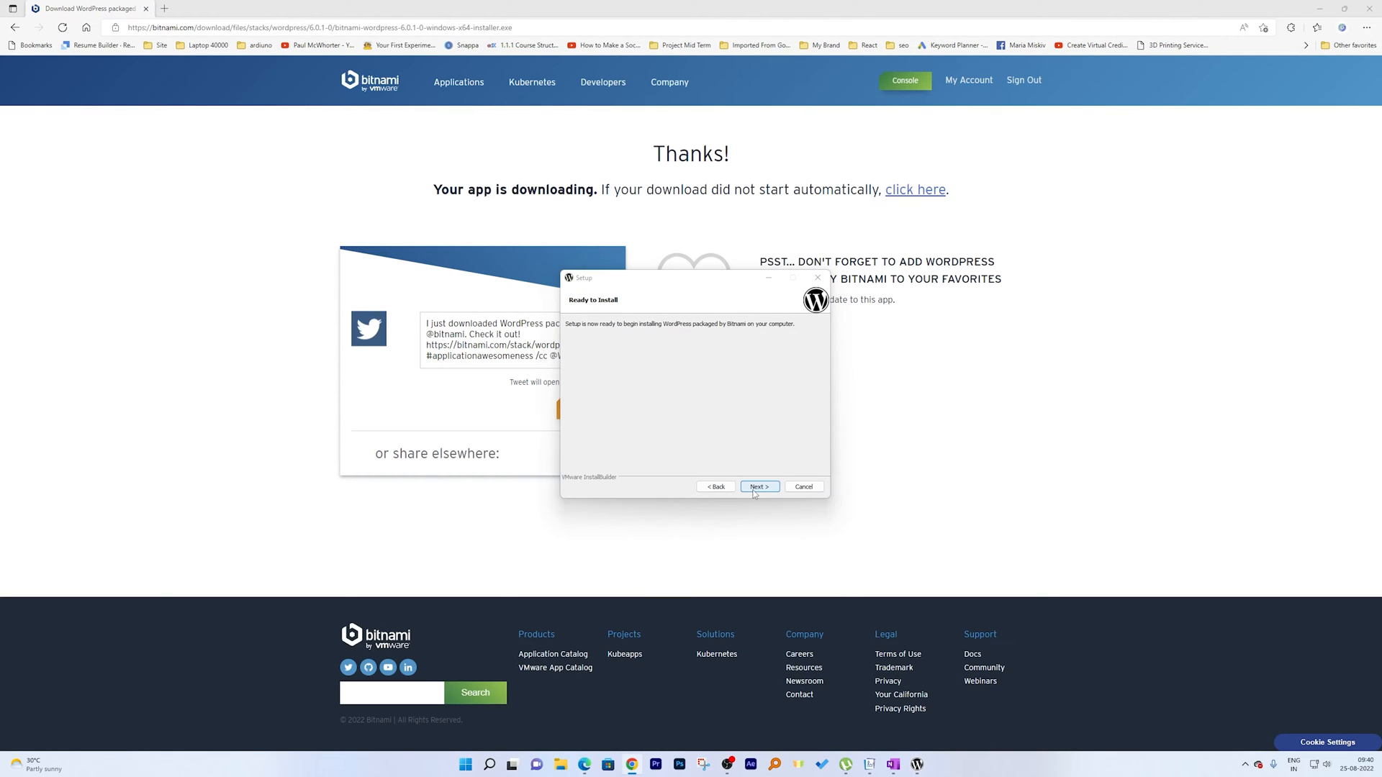
pyautogui.click(754, 491)
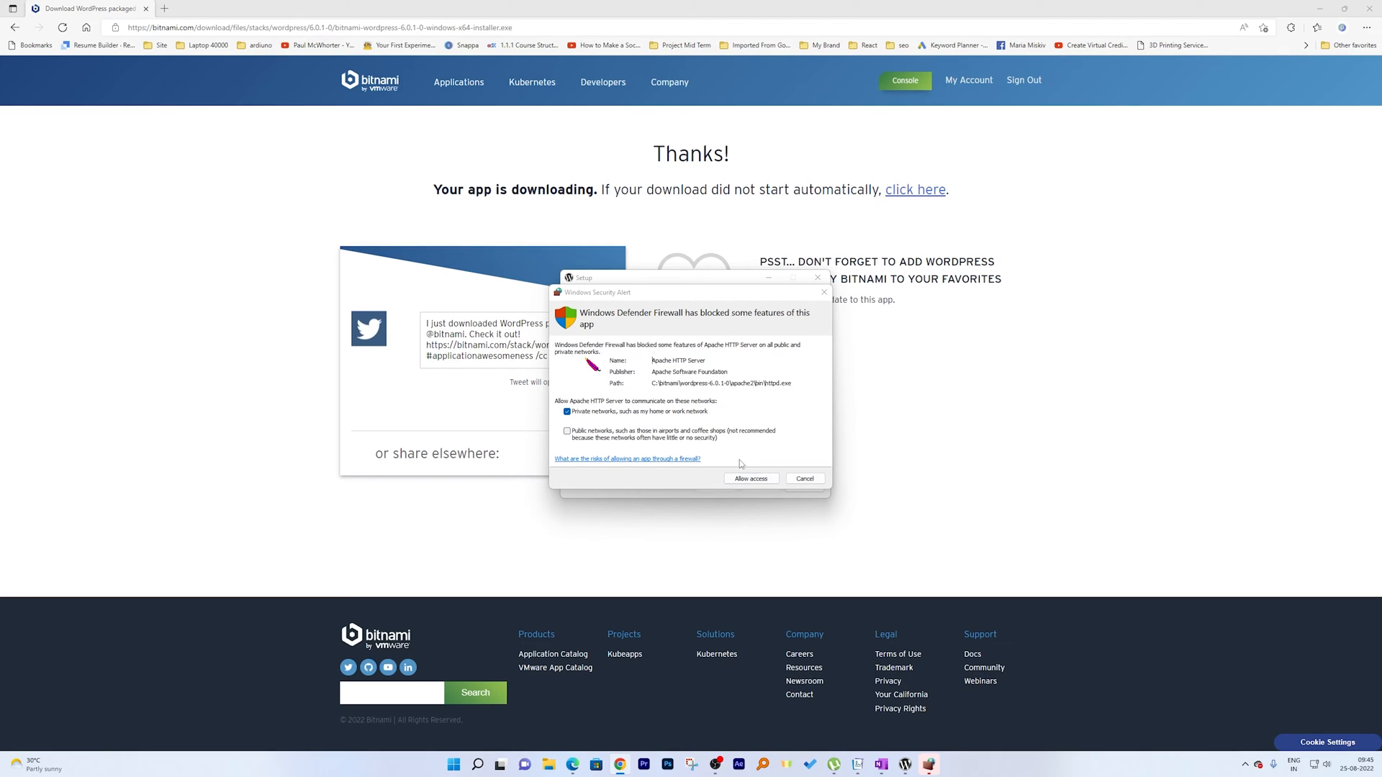
pyautogui.click(751, 479)
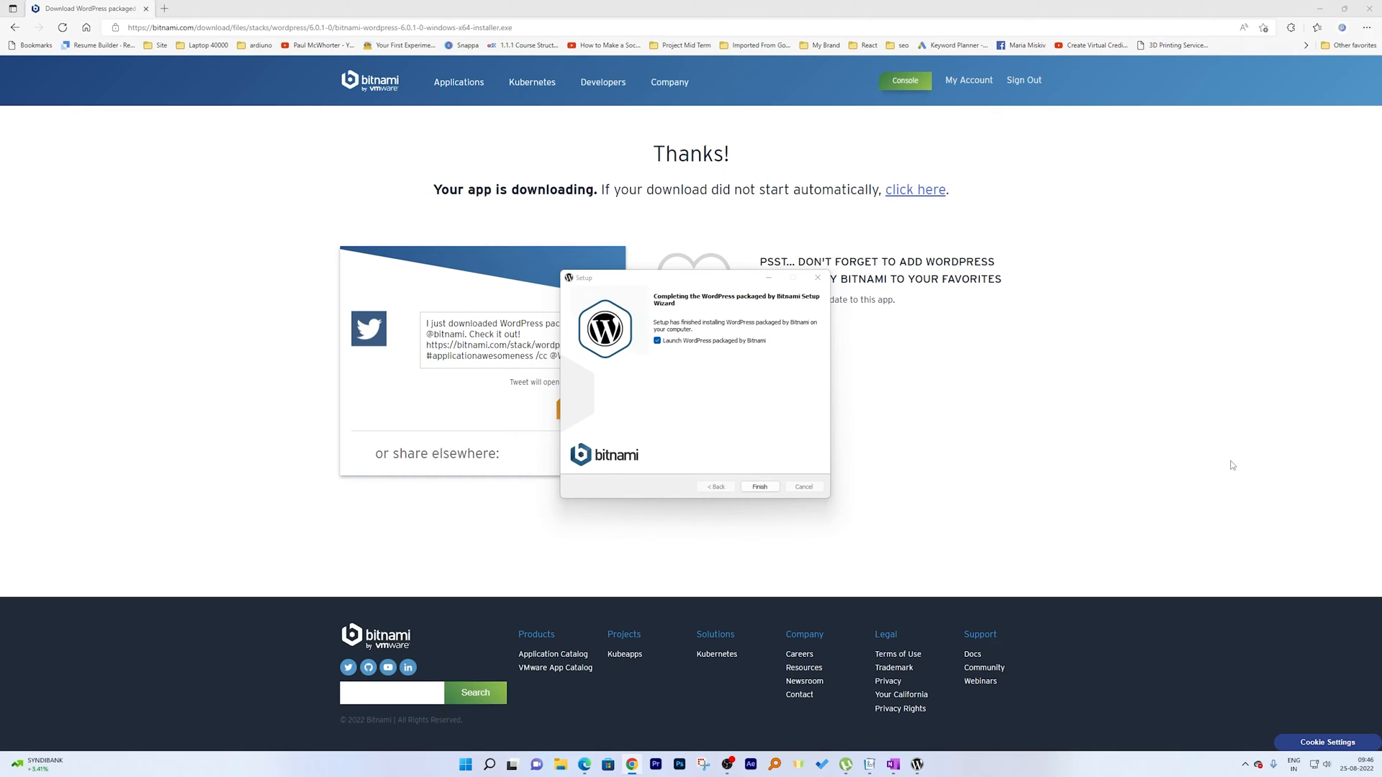
# Finish the setup with launching WordPress enabled, cancel the offer to start the servers, and close the Bitnami manager.
pyautogui.click(759, 486)
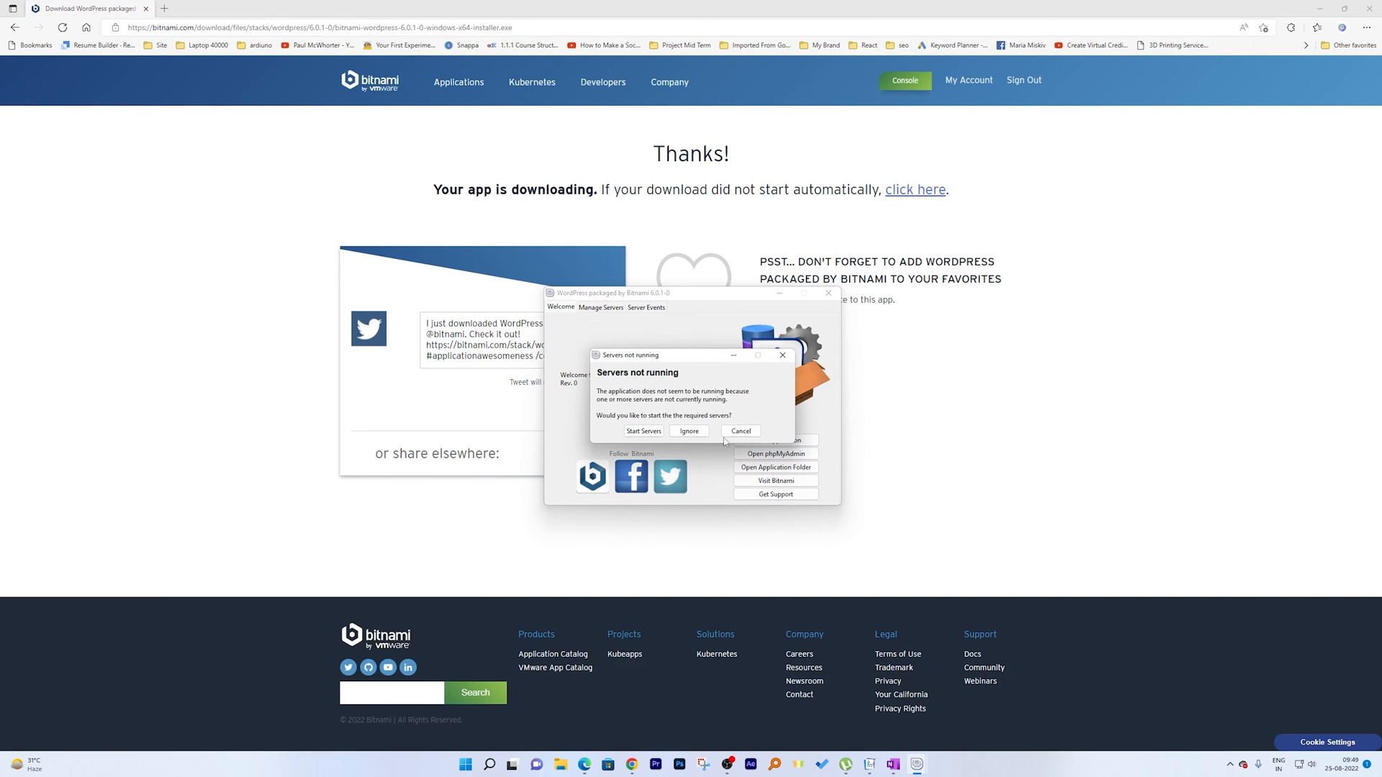
pyautogui.click(741, 432)
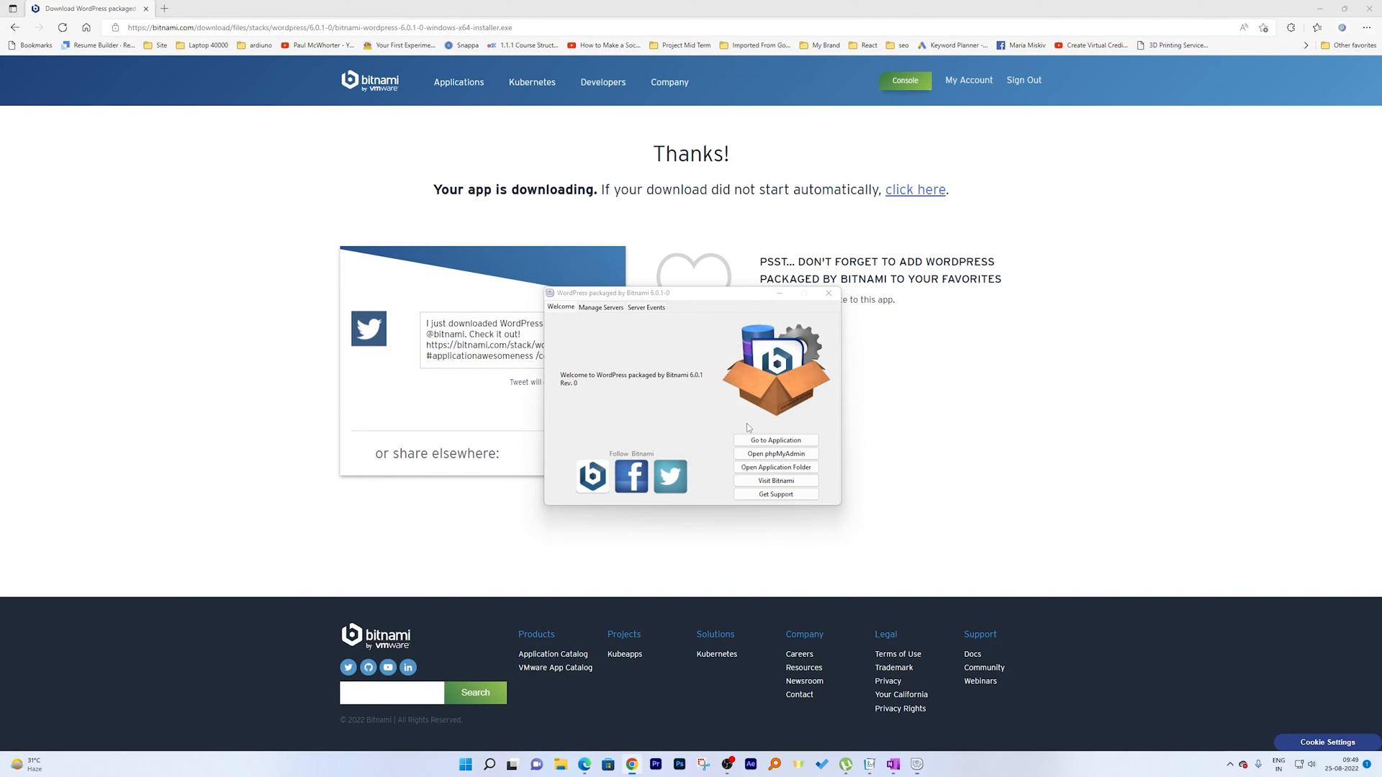
pyautogui.click(828, 293)
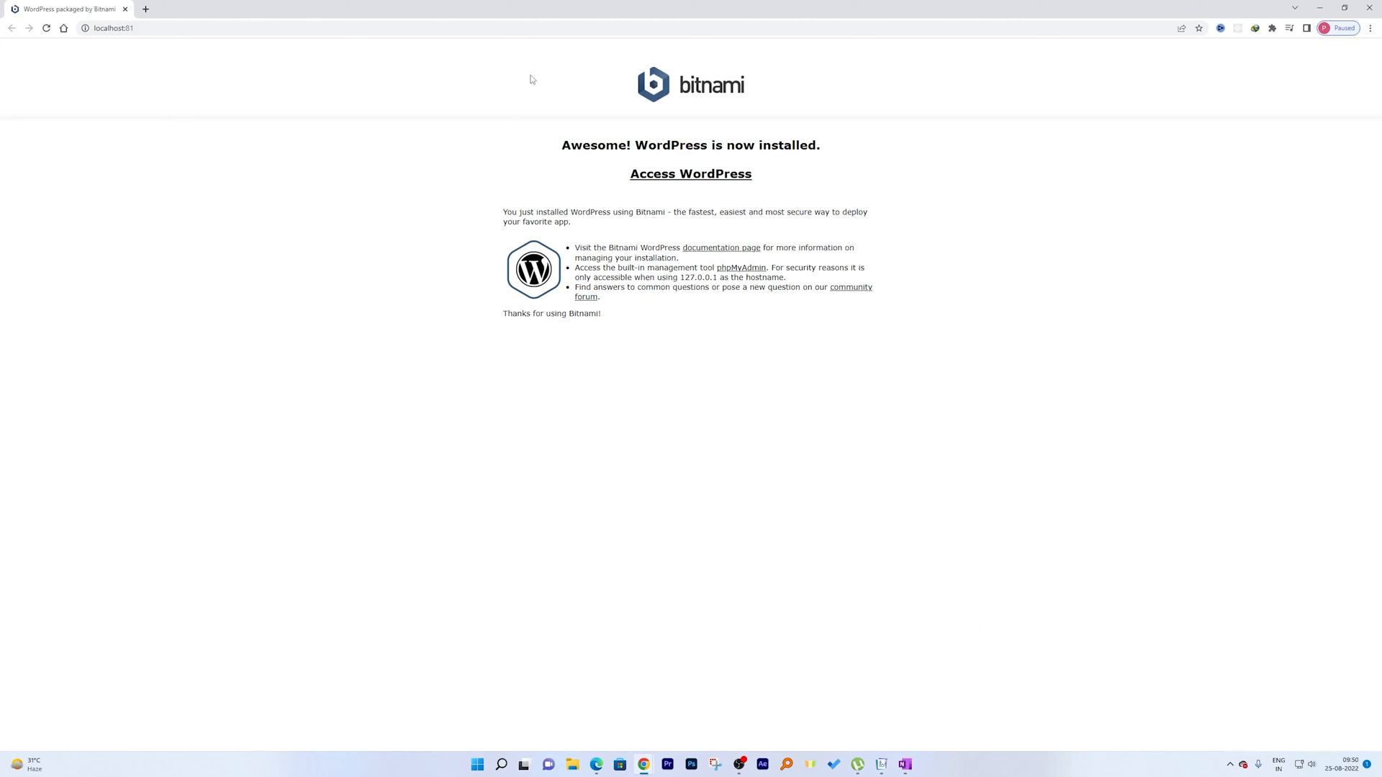
# Access the new WordPress site and go to its admin login at localhost:81/wordpress/wp-admin.
pyautogui.click(663, 180)
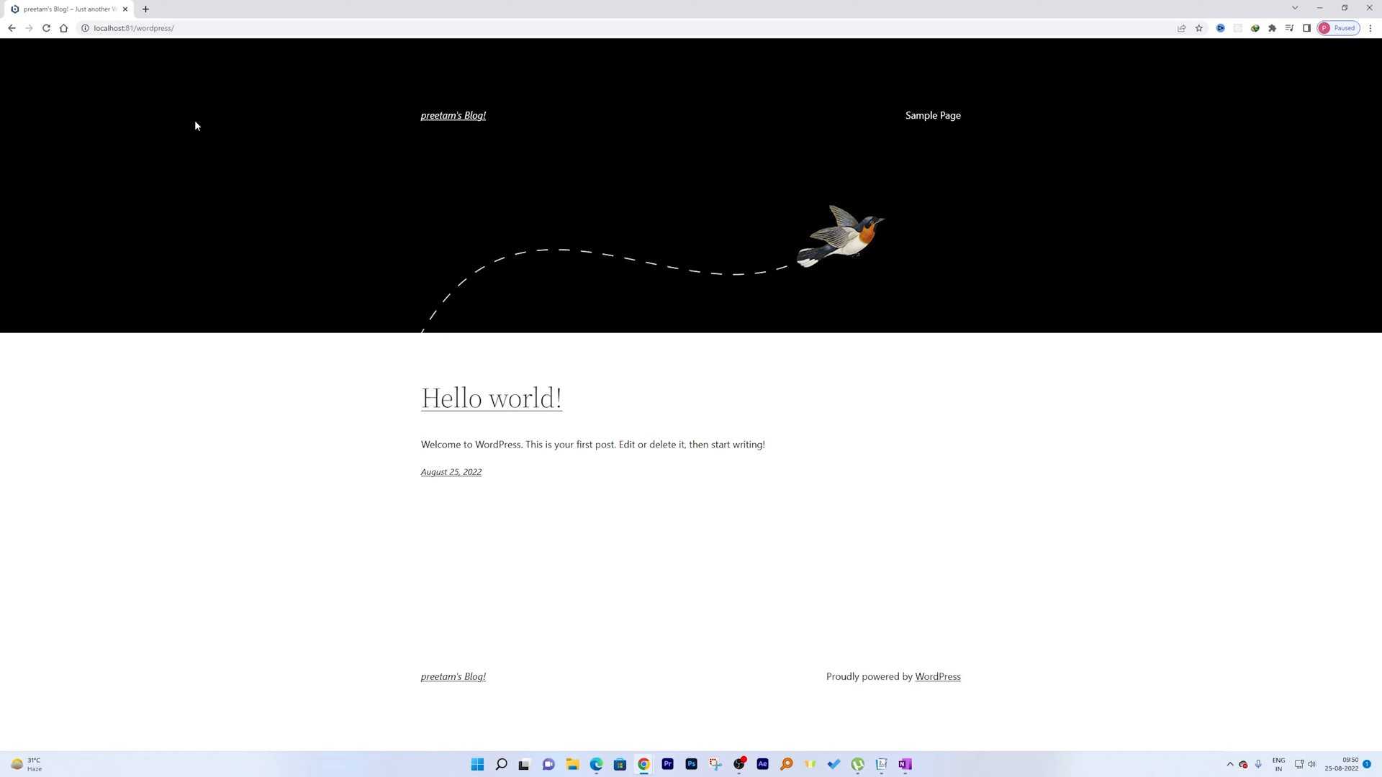
pyautogui.click(215, 26)
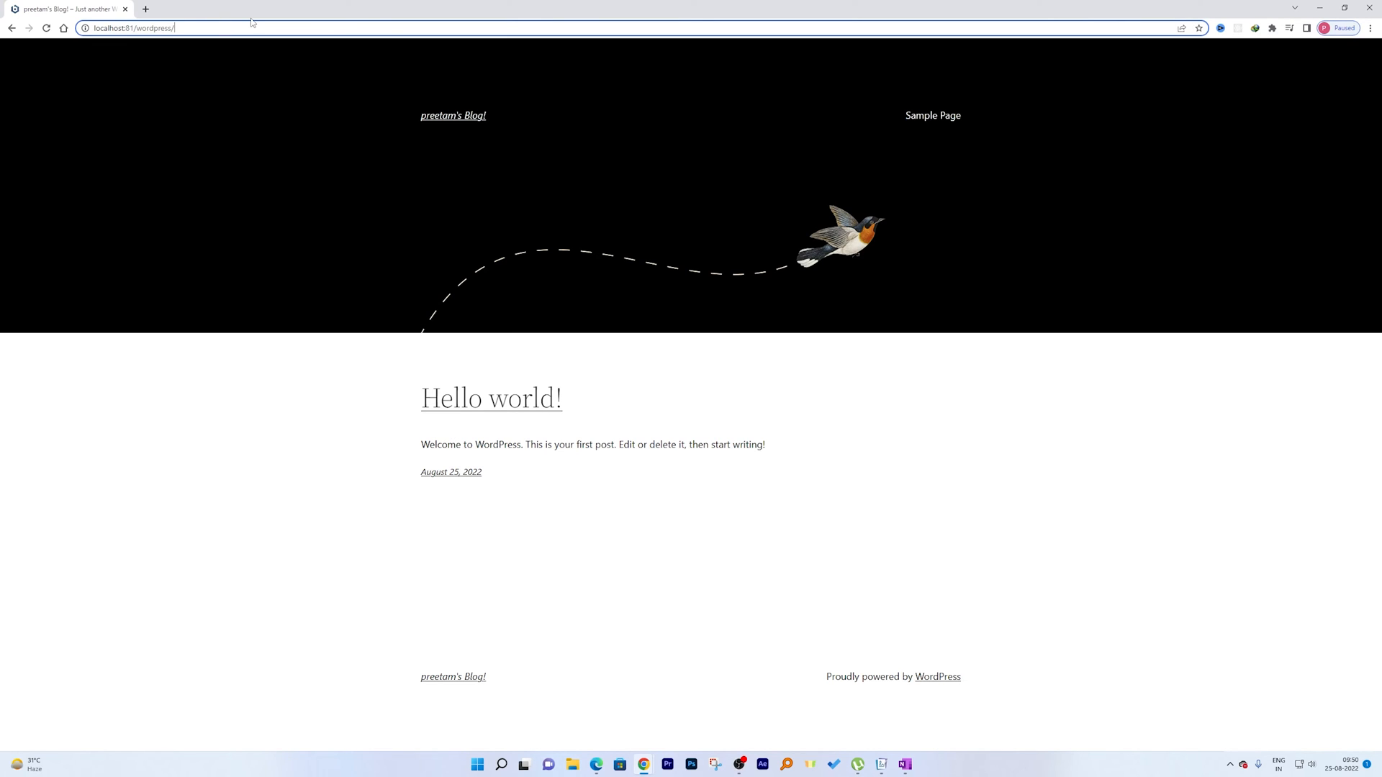
pyautogui.write('wp-admin')
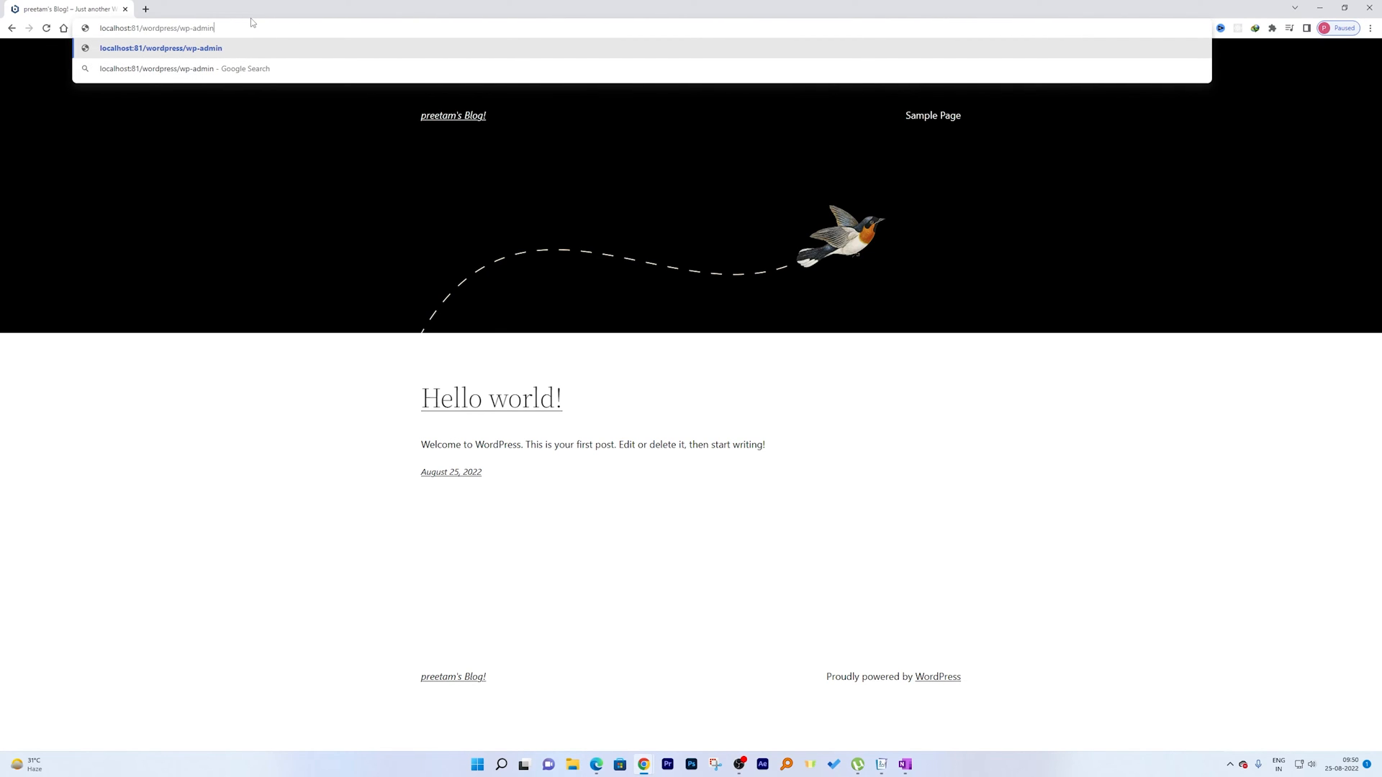
pyautogui.press('Return')
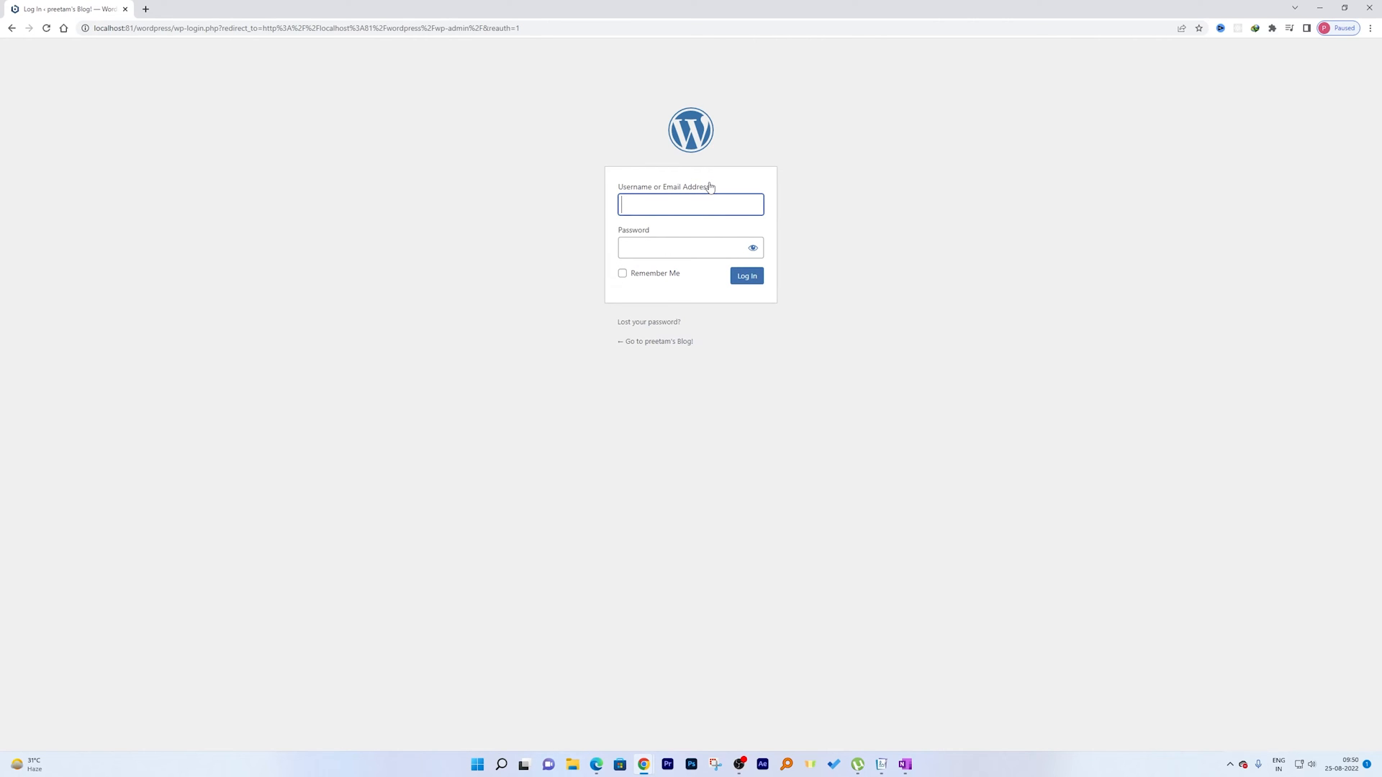
# Log in to the WordPress dashboard with the admin username and password.
pyautogui.write('preetam')
pyautogui.press('Tab')
pyautogui.write('****')
pyautogui.press('Return')
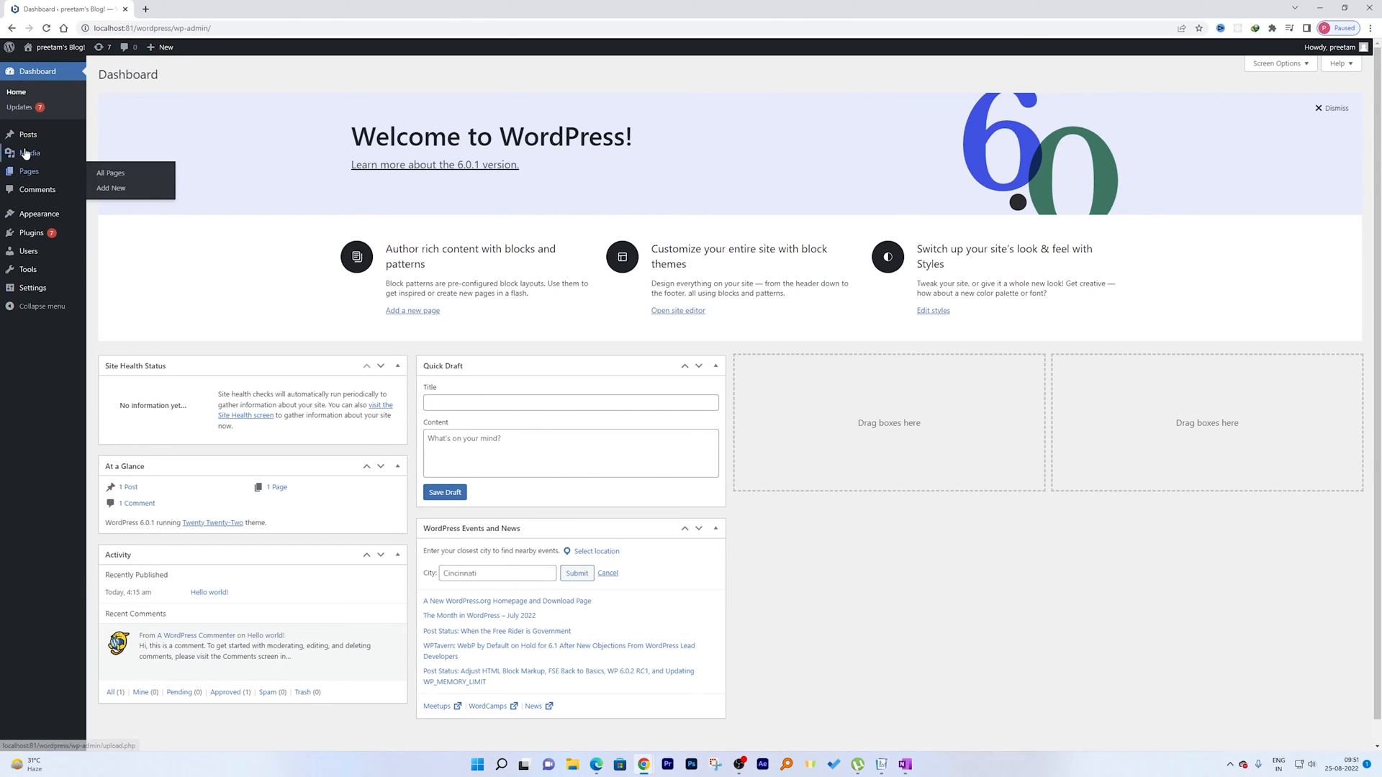
# Review the available WordPress updates and select all plugins in the update list.
pyautogui.click(20, 108)
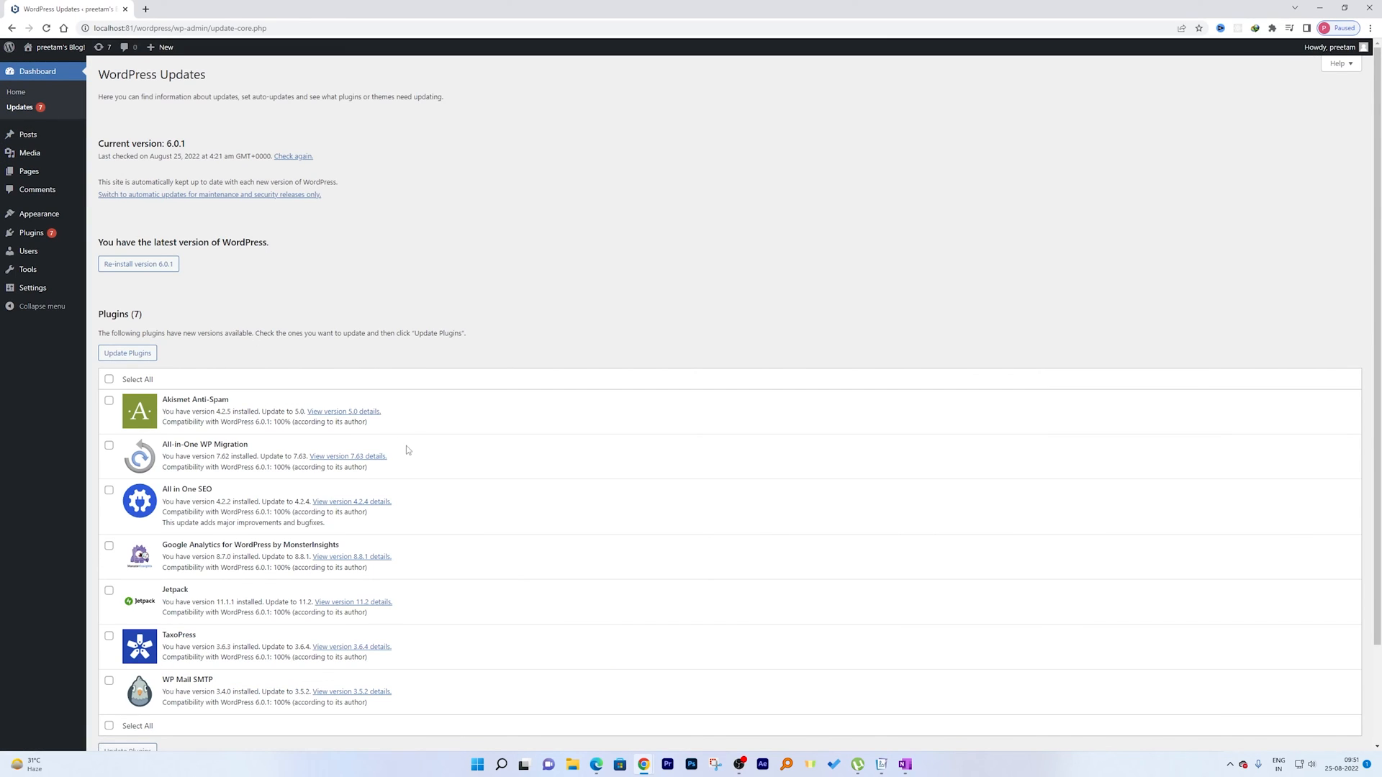
pyautogui.scroll(-2, 408, 449)
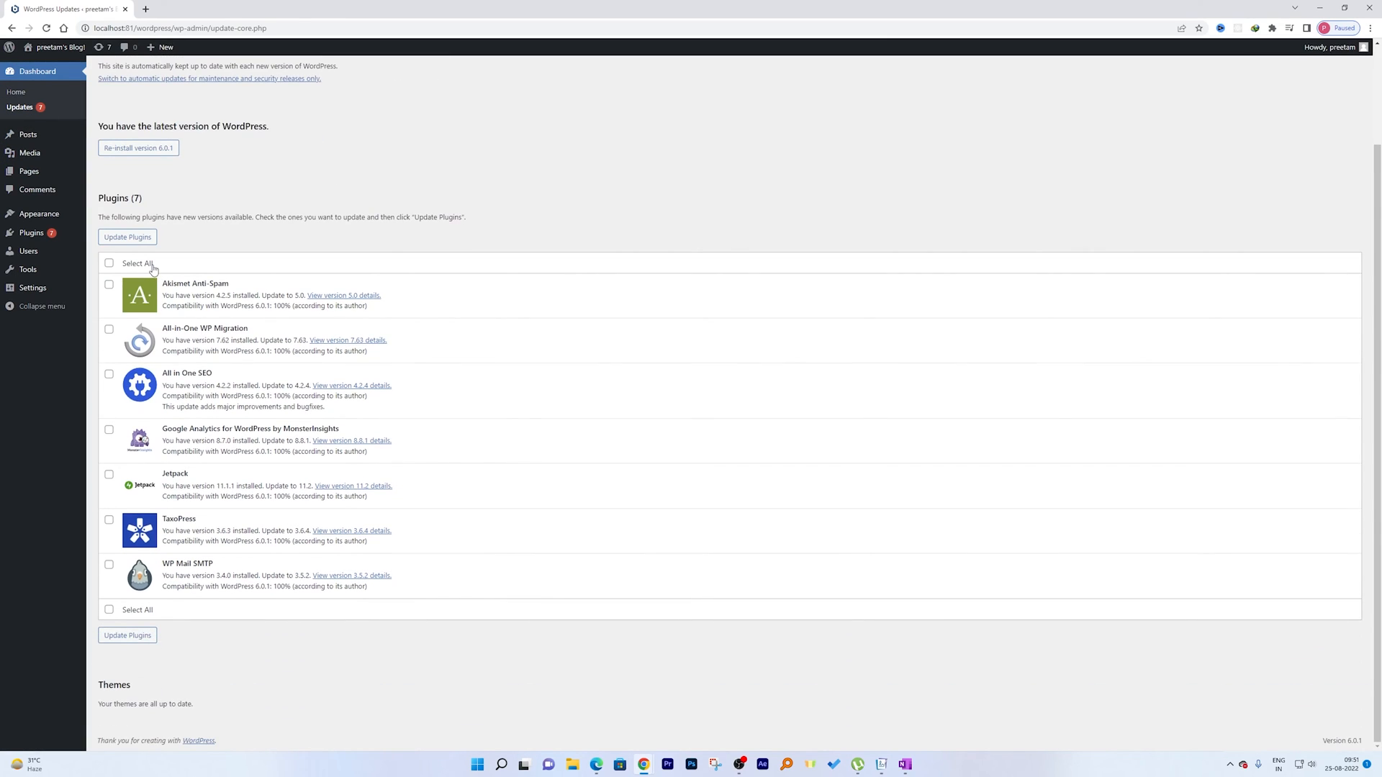
pyautogui.click(110, 264)
# View the site's front page, and activate the installed Twenty Twenty theme for the site.
pyautogui.click(34, 67)
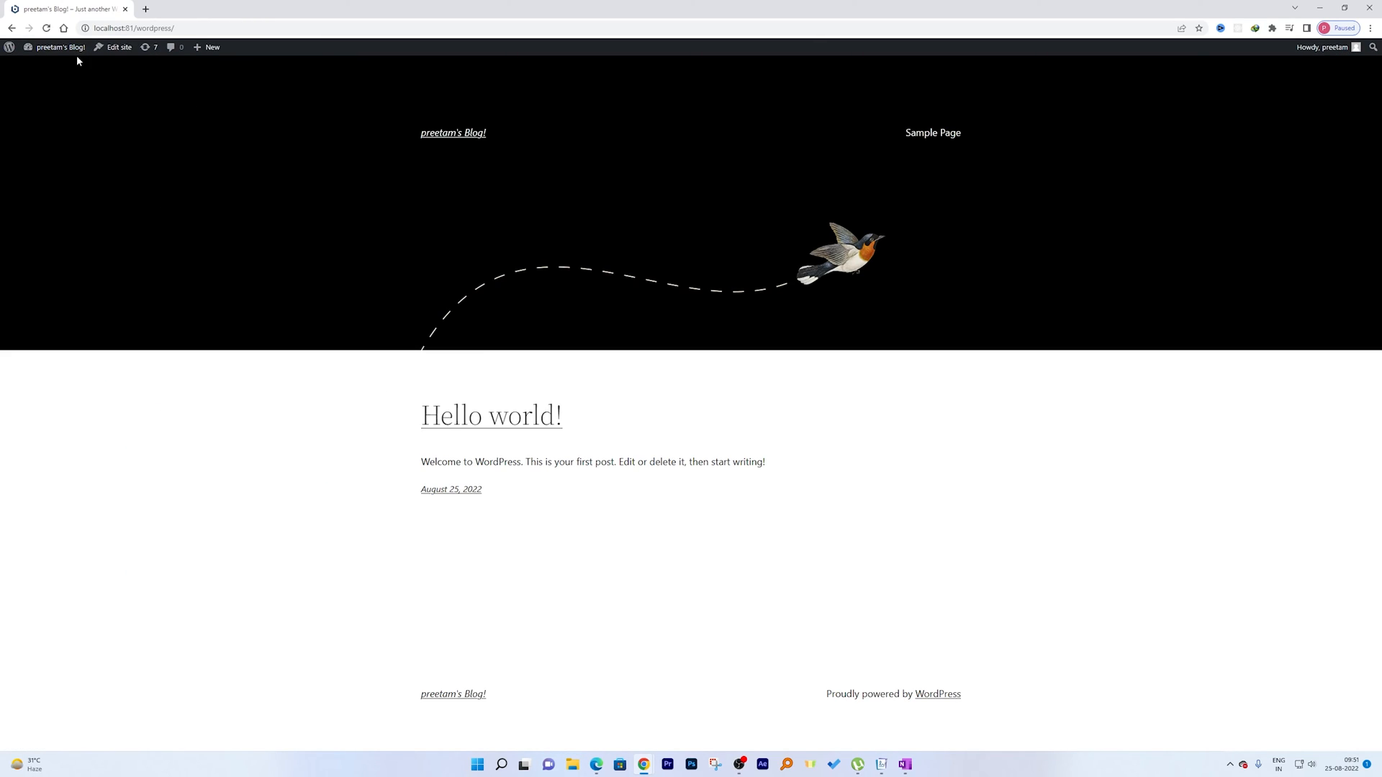
pyautogui.moveTo(73, 57)
pyautogui.click(57, 81)
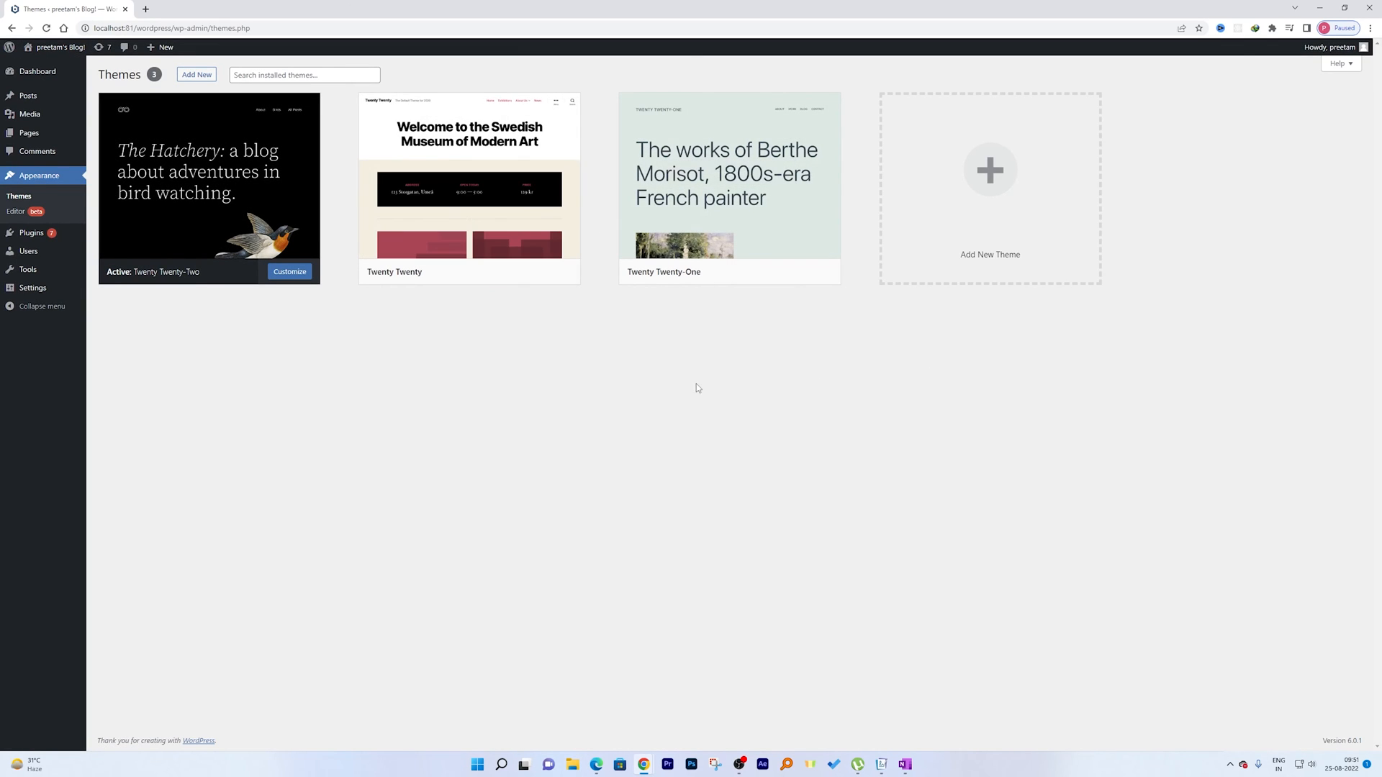
pyautogui.click(441, 144)
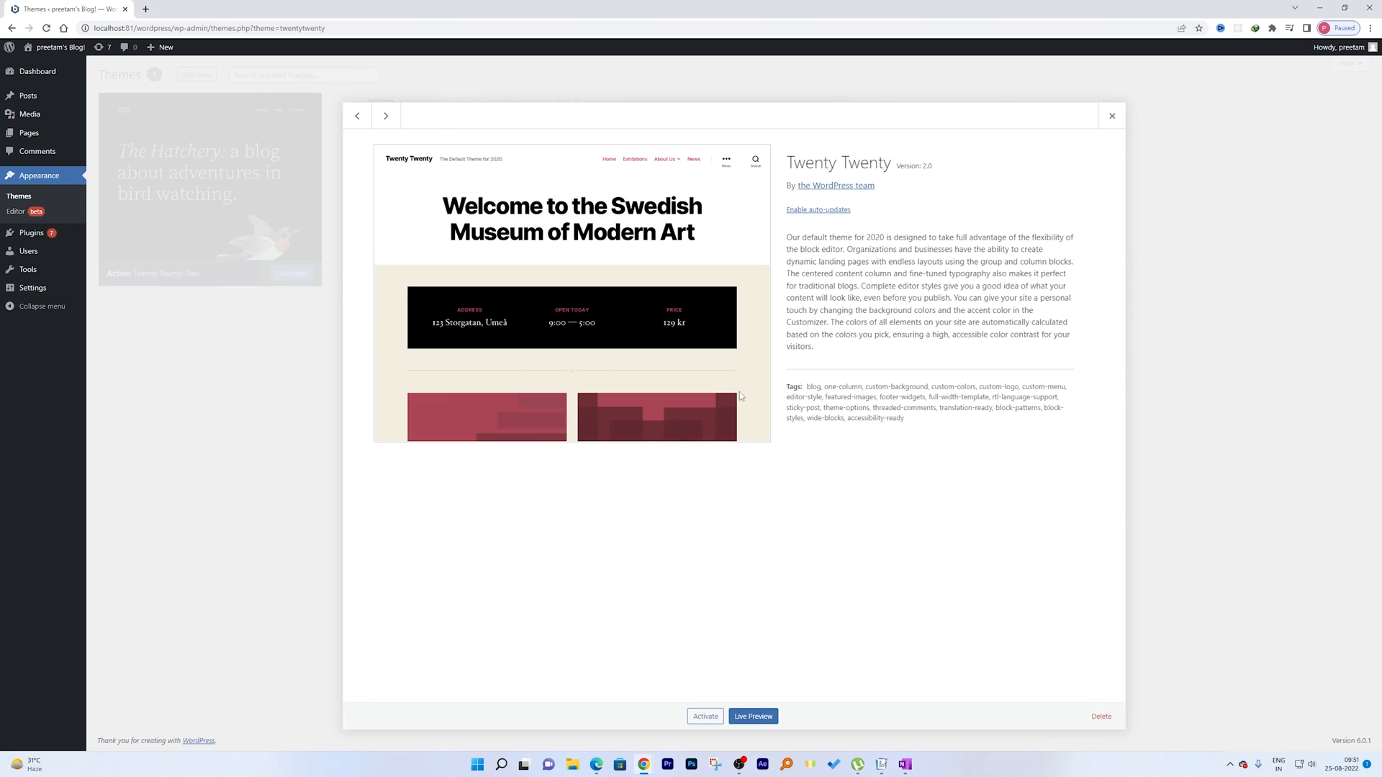
pyautogui.click(706, 717)
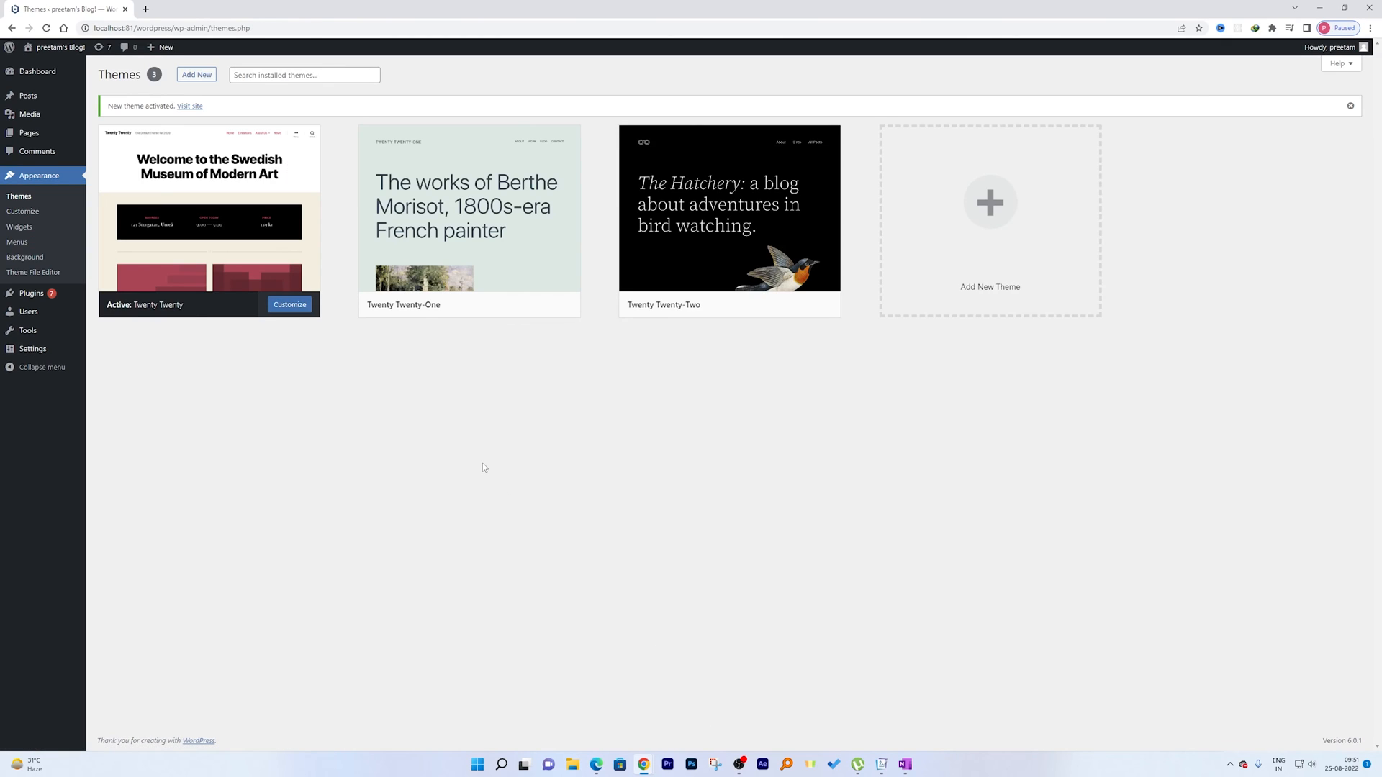